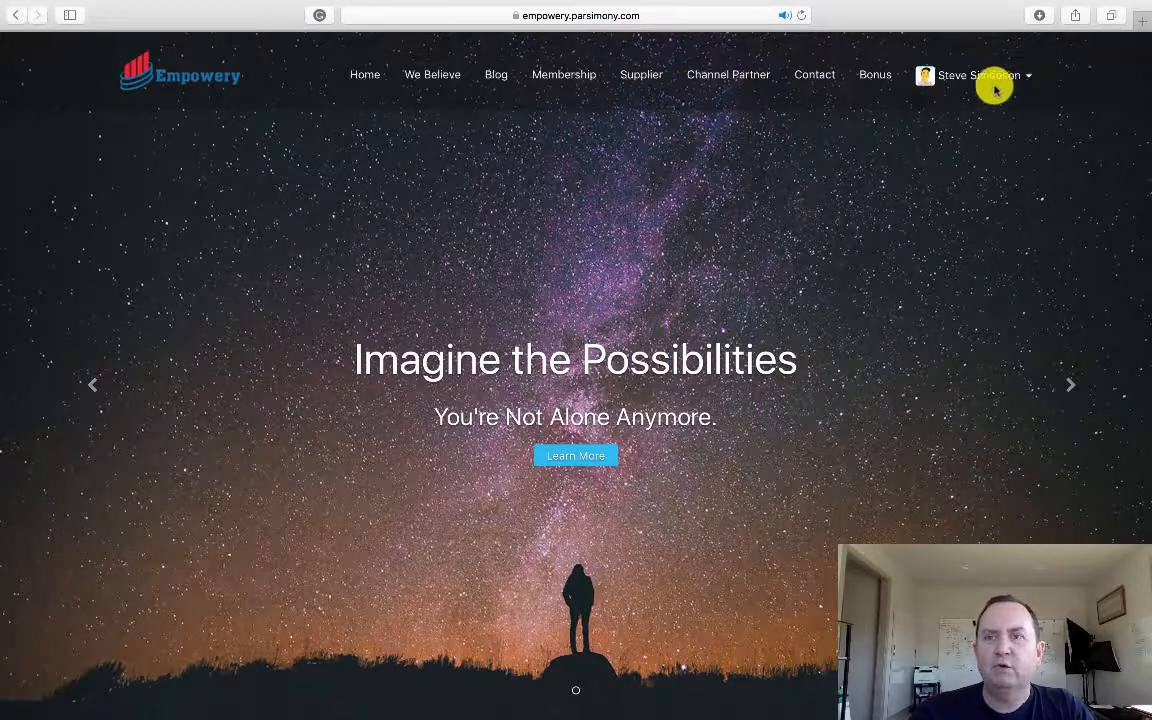
- Switch from the website to the desk and open the Lead Report by searching for "Lead"
click(956, 77)
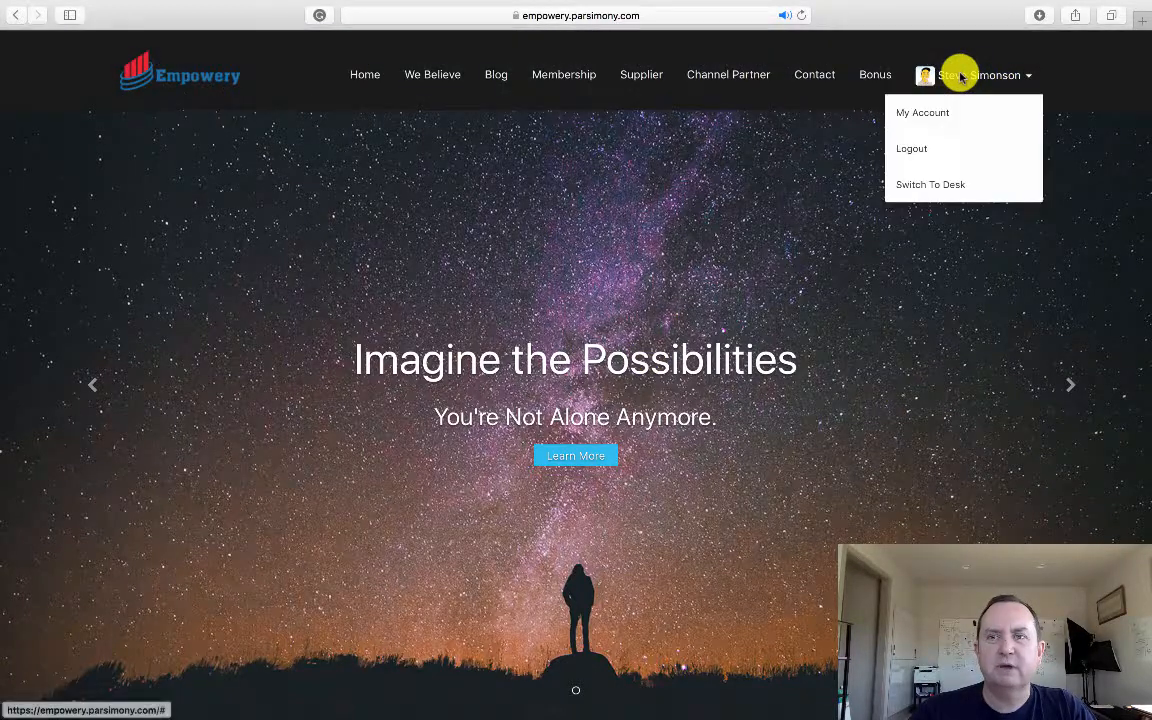
click(933, 185)
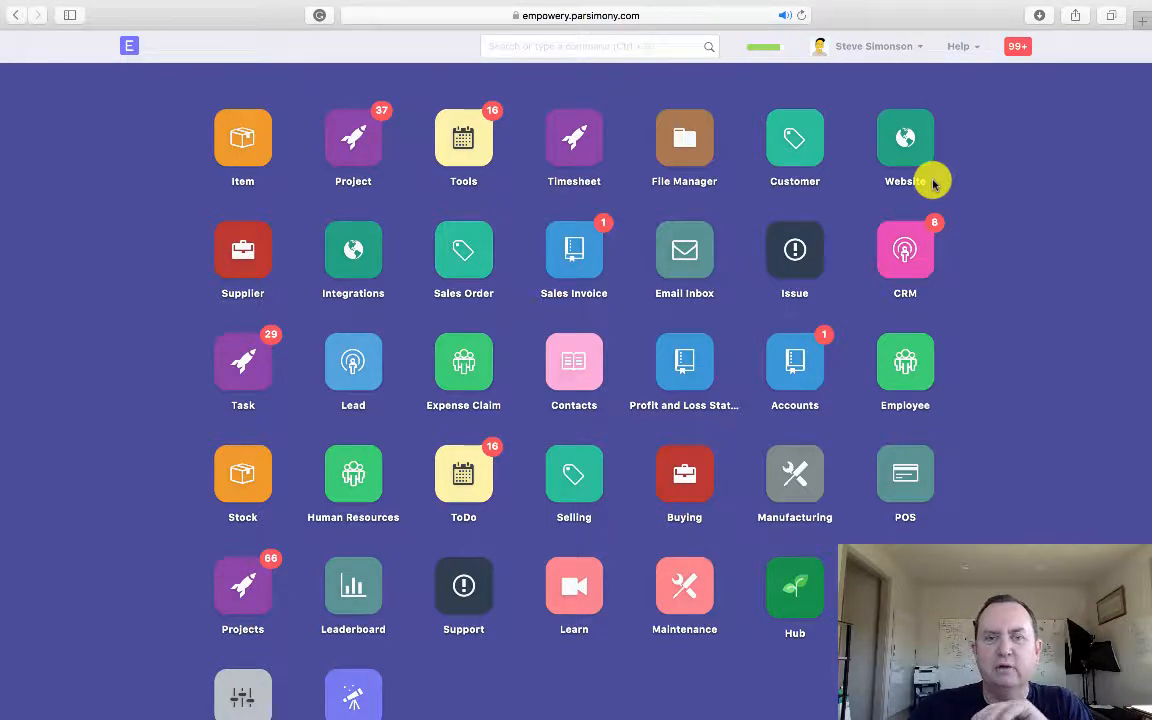
click(564, 50)
text(Lead)
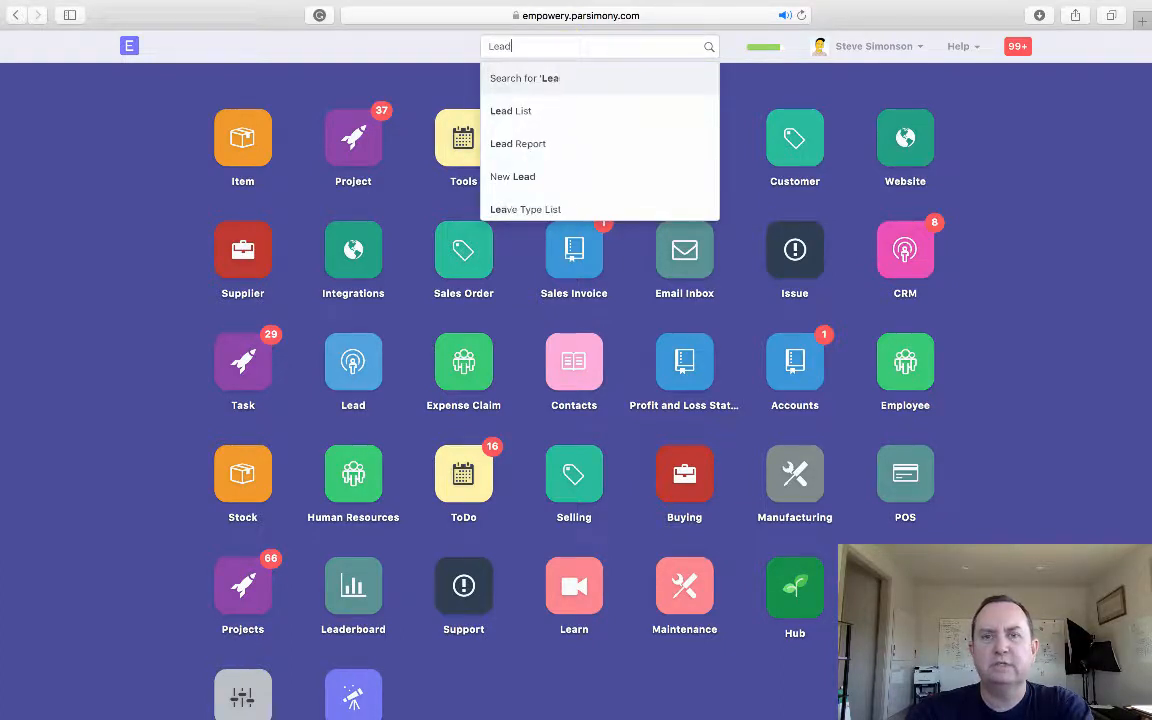
key(Down)
key(Down)
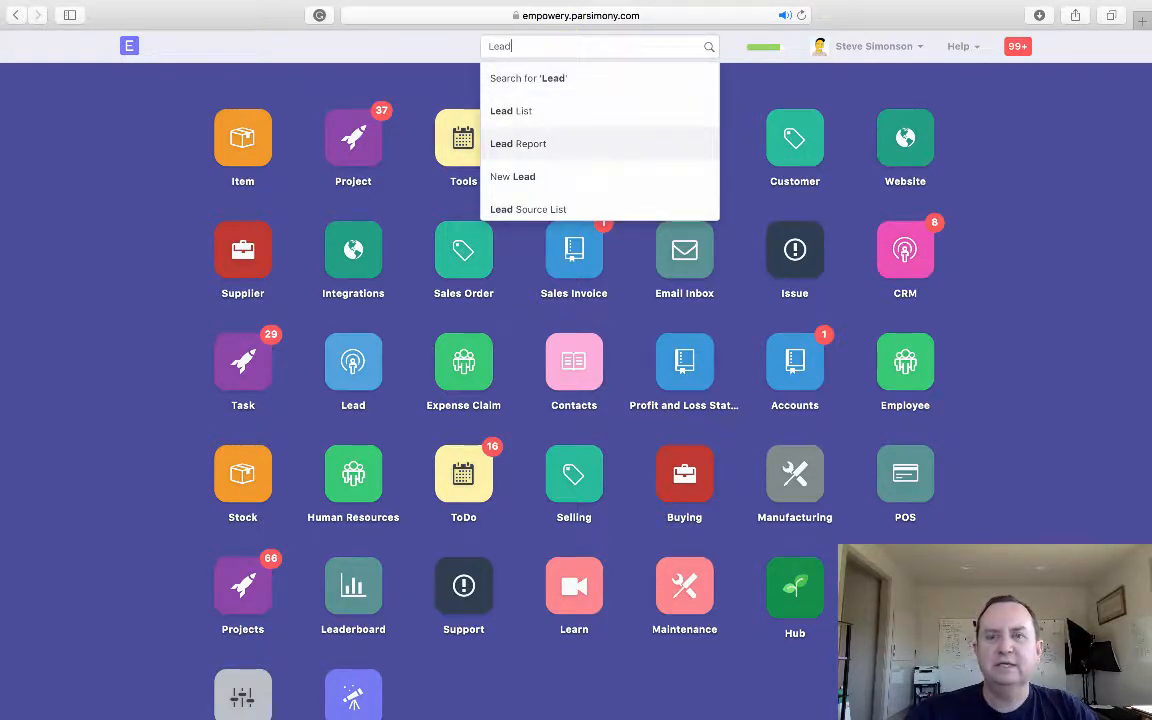
key(Return)
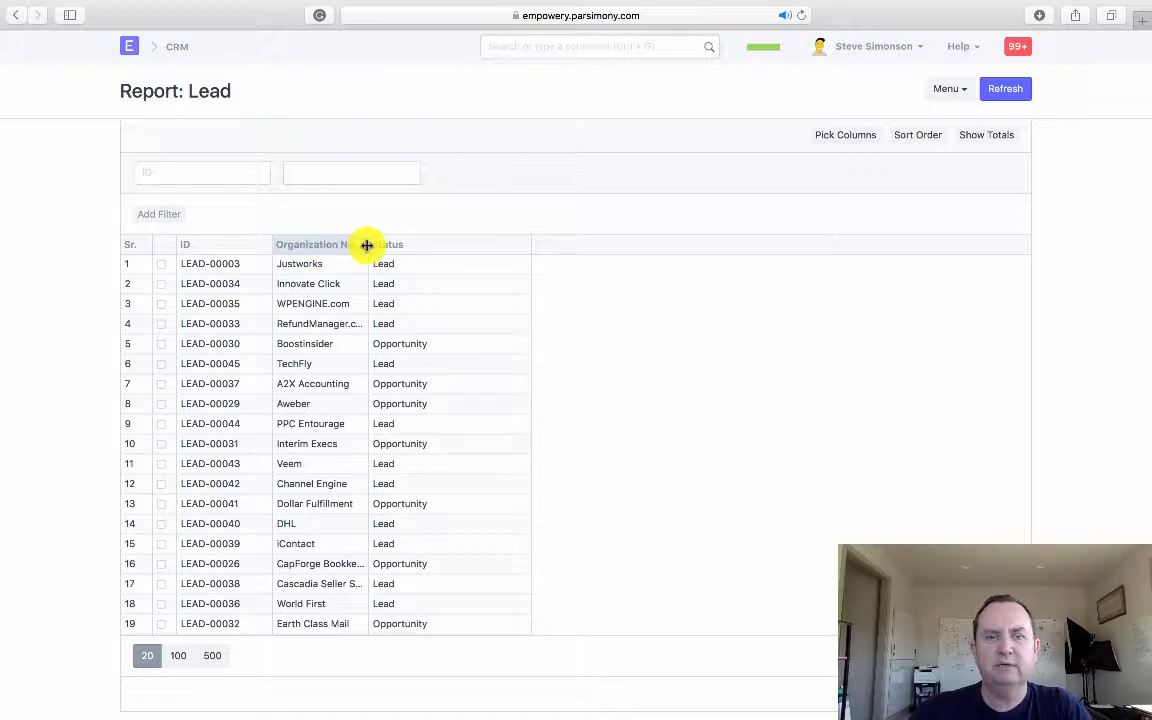
- Widen the Organization Name column to fit its full entries and narrow the Status column
drag(367, 245, 429, 249)
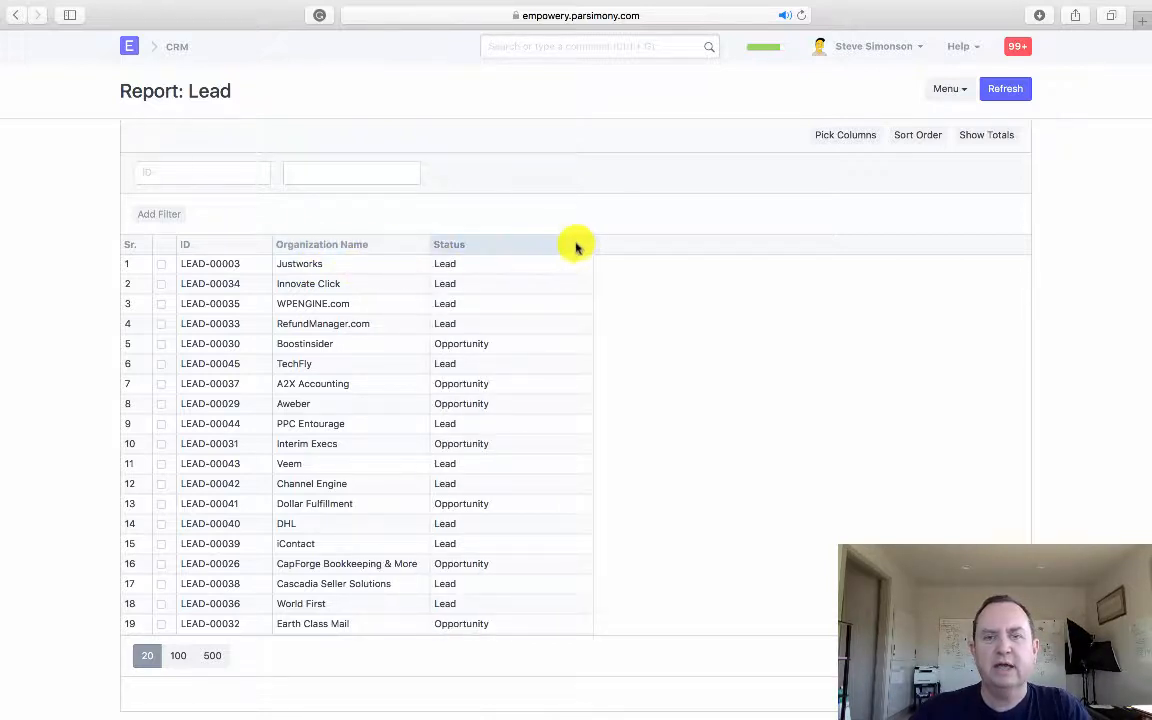
drag(591, 239, 506, 241)
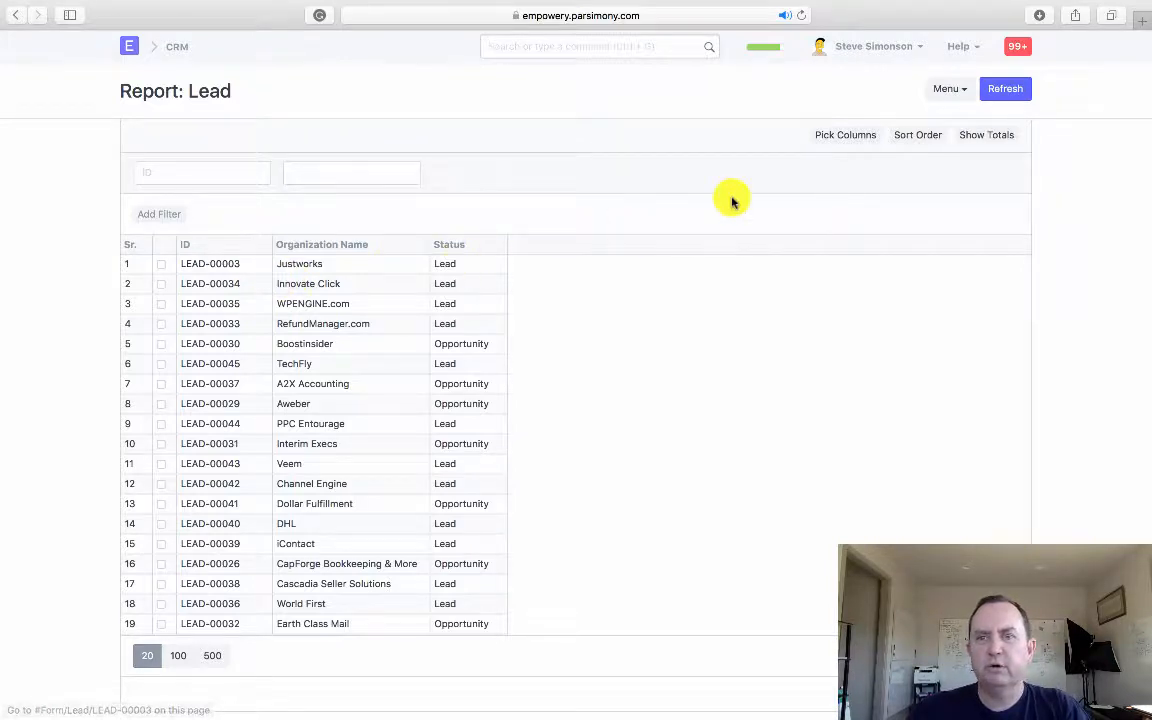
- Add a Lead Owner column to the lead report and apply the column update
click(845, 138)
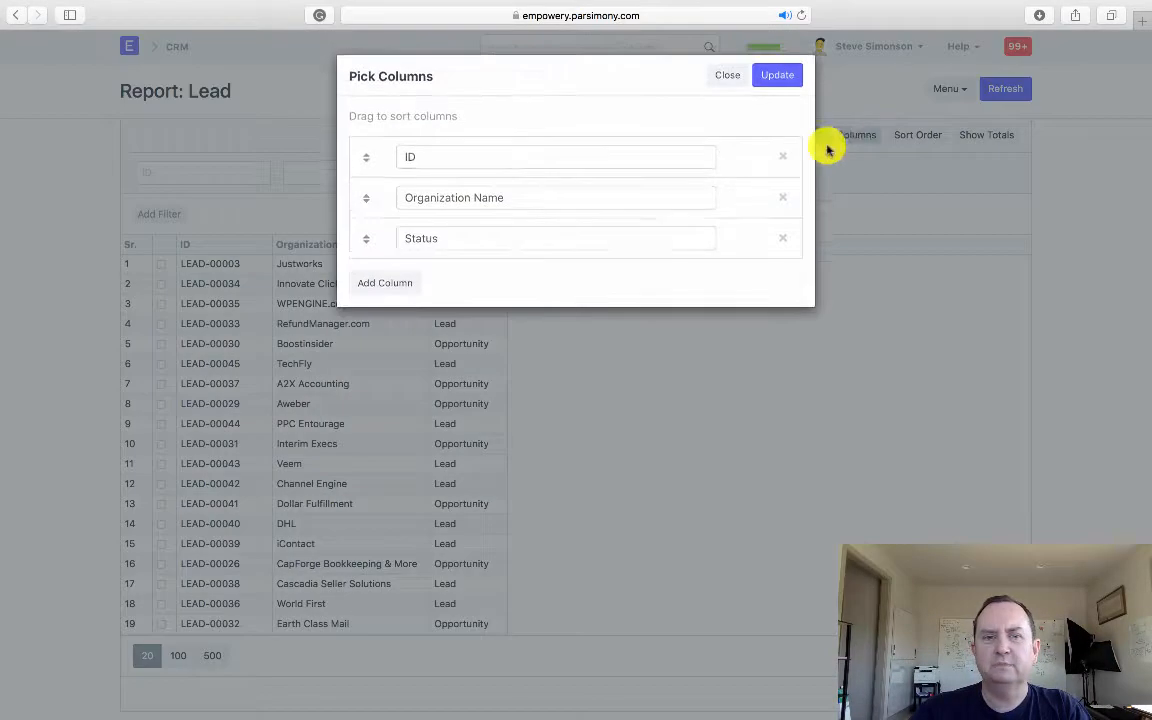
click(394, 282)
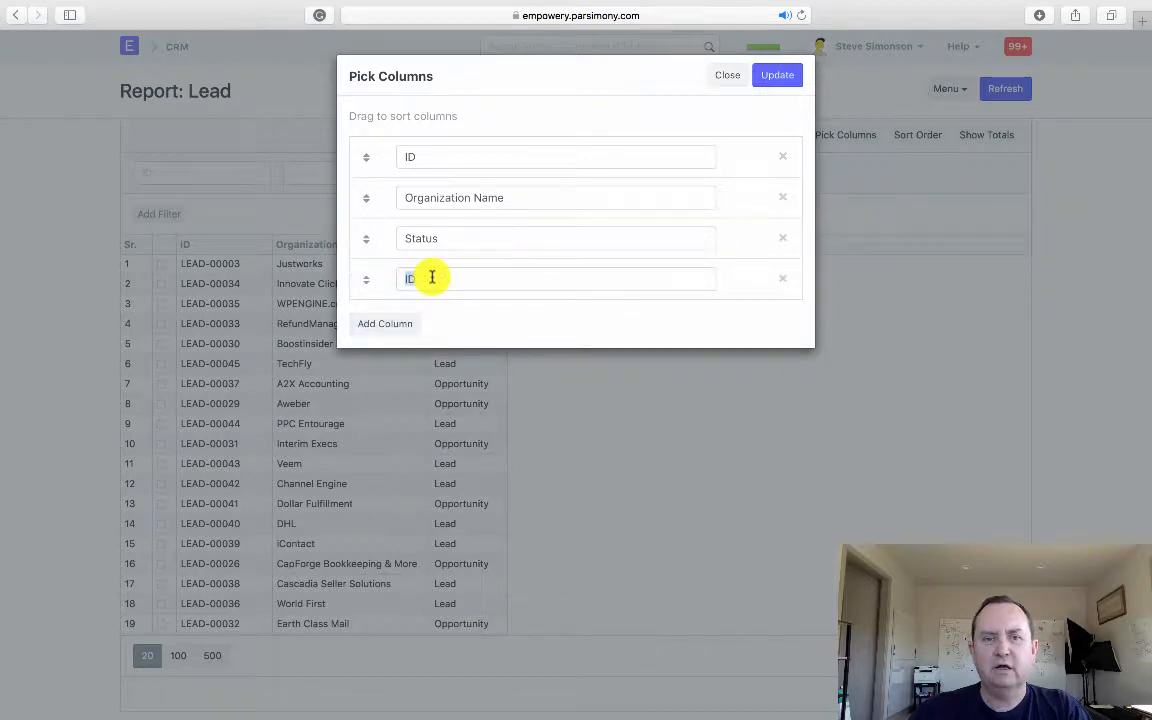
click(431, 277)
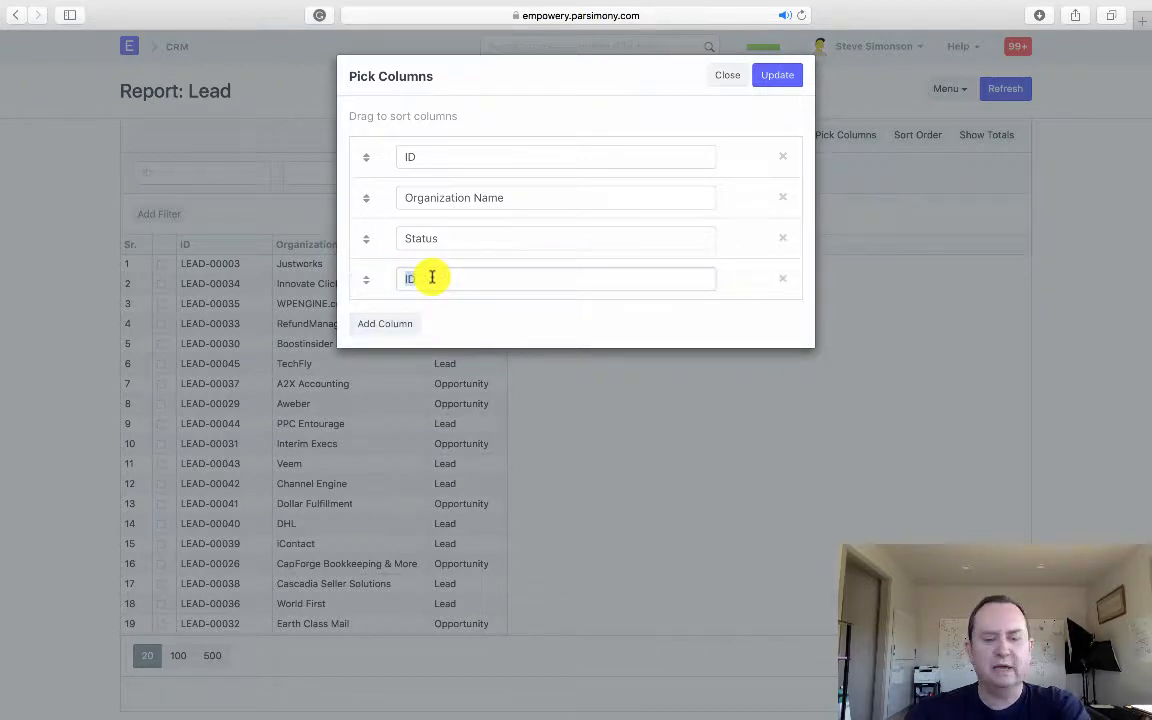
text(St)
key(BackSpace)
key(BackSpace)
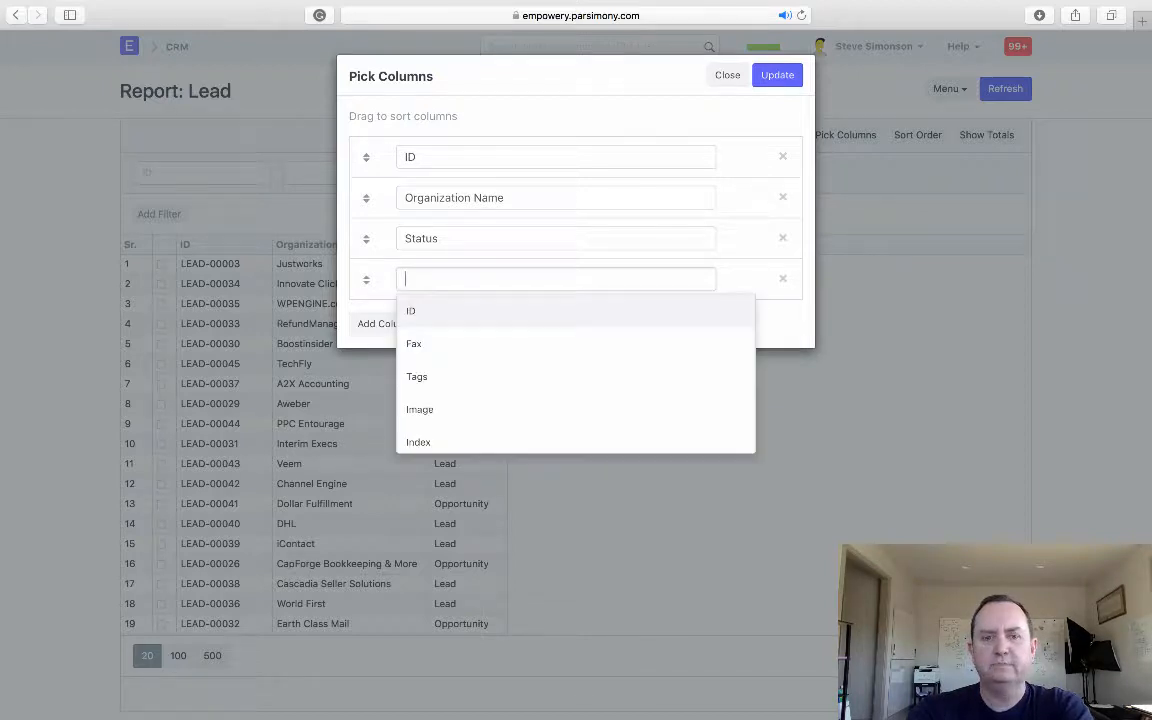
text(Lead)
key(Down)
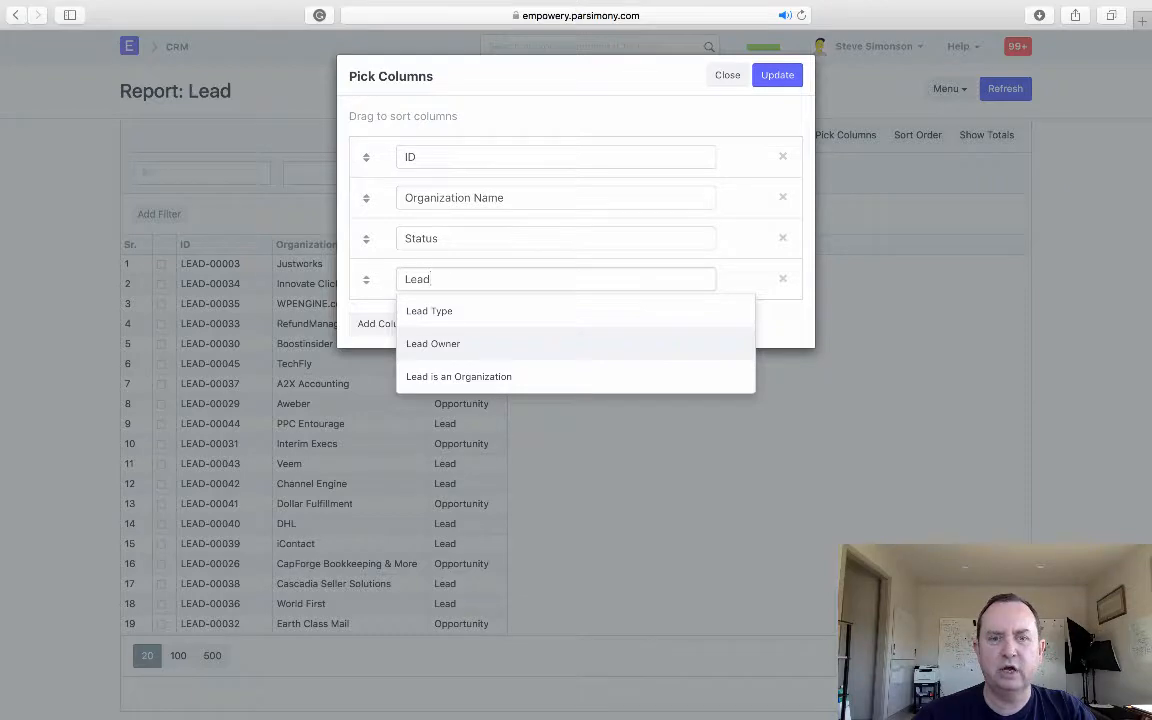
key(Return)
click(780, 78)
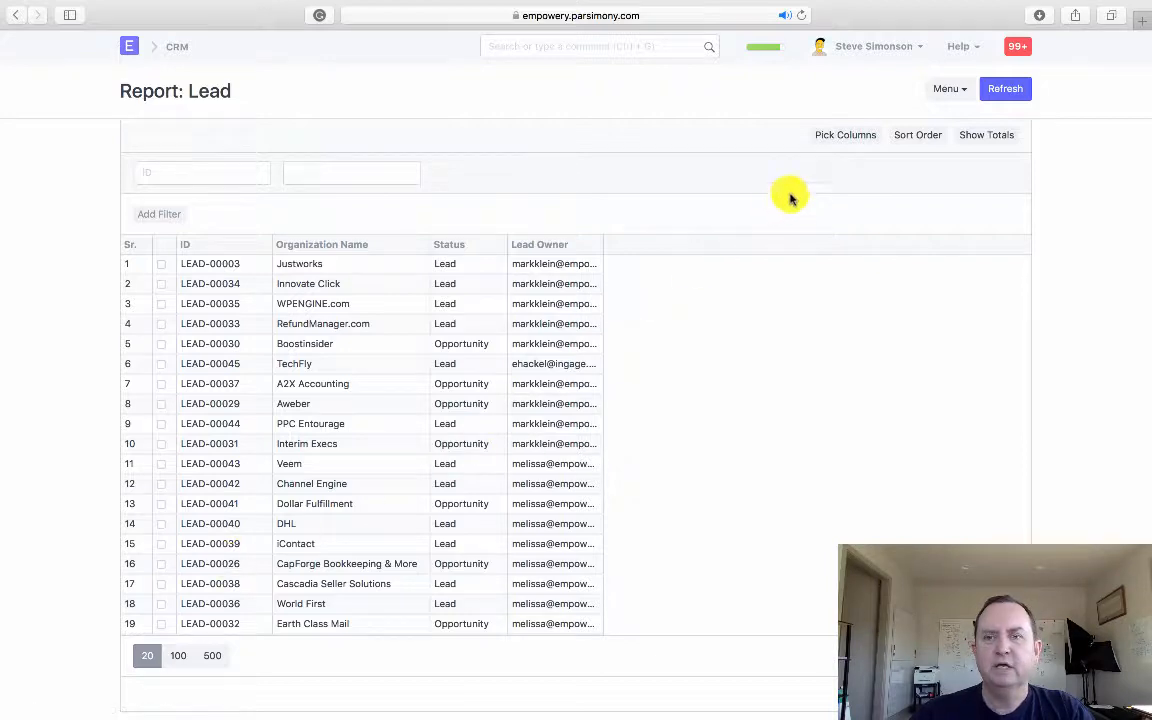
- Add Last Updated On and Last Updated By columns to the lead report and apply the update
click(834, 146)
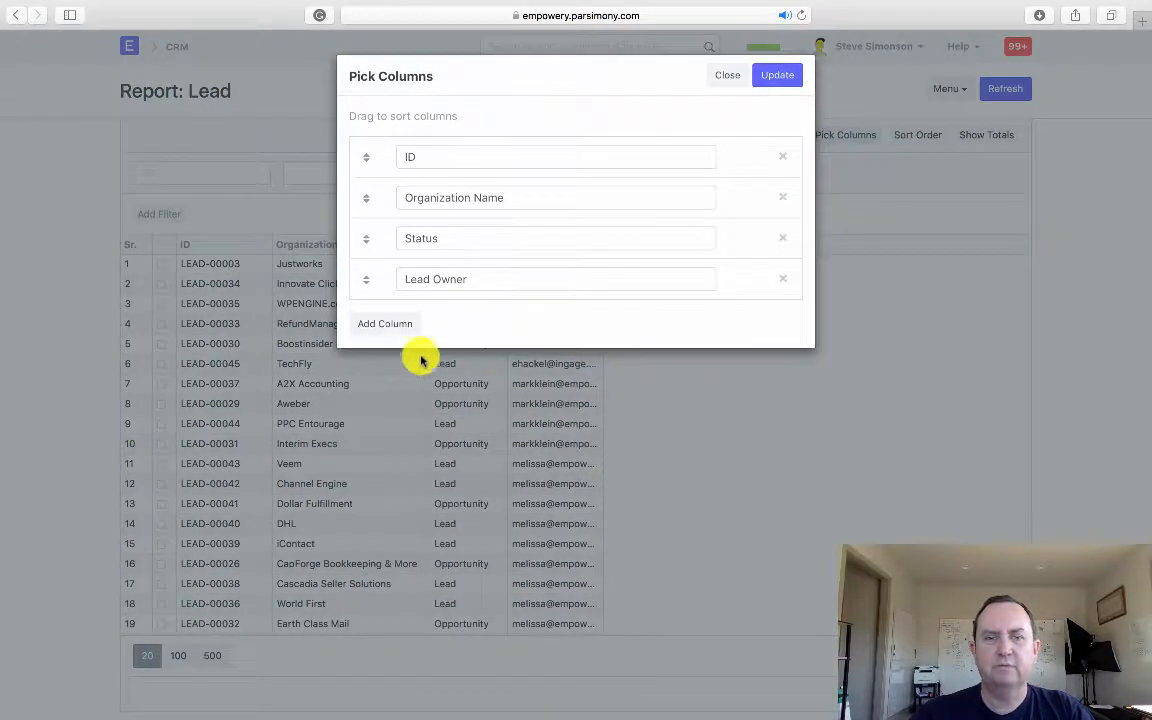
click(388, 326)
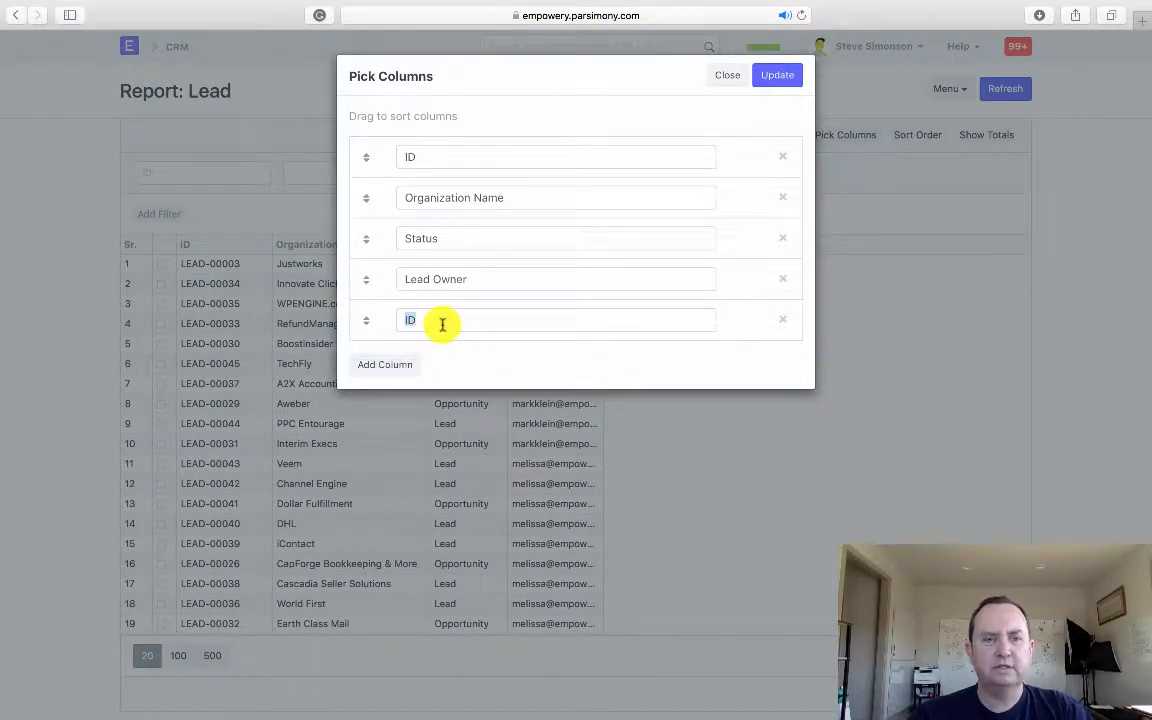
text(Las)
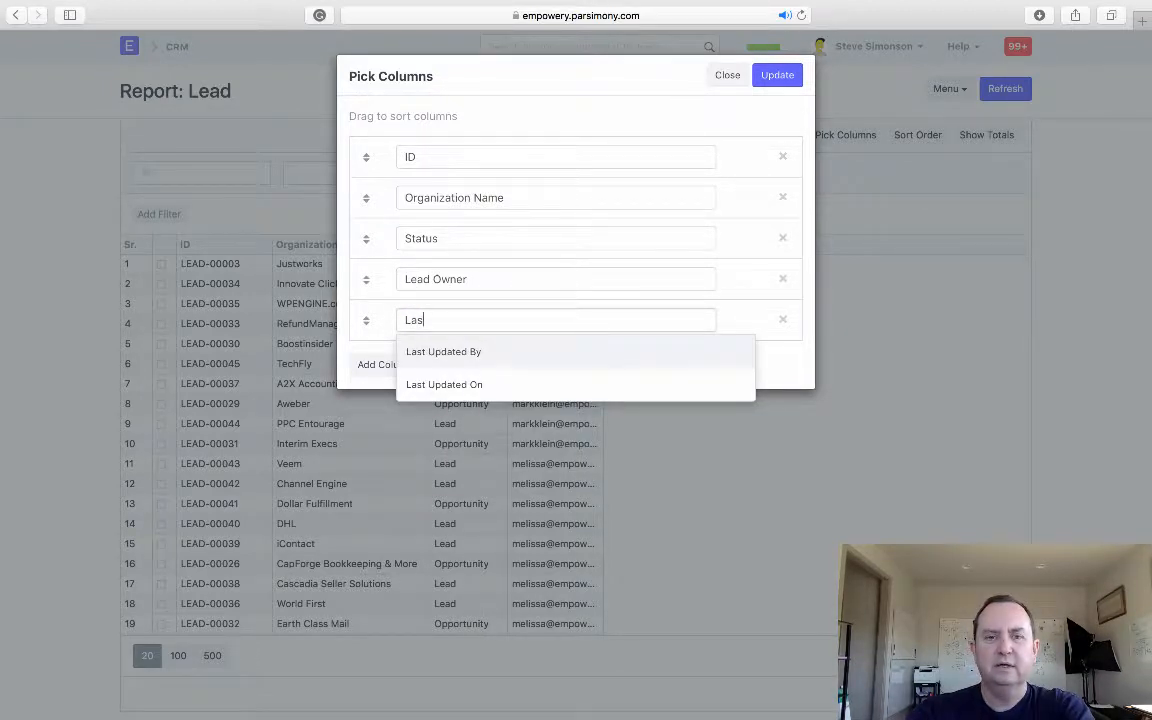
key(Down)
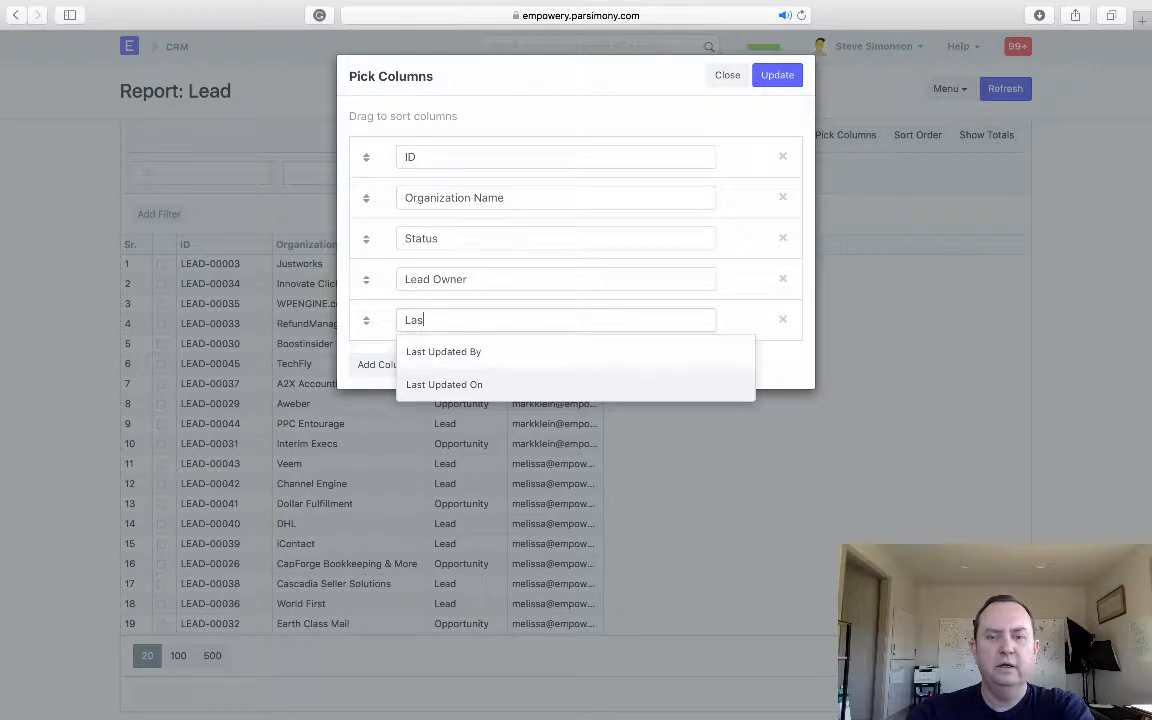
key(Return)
click(402, 363)
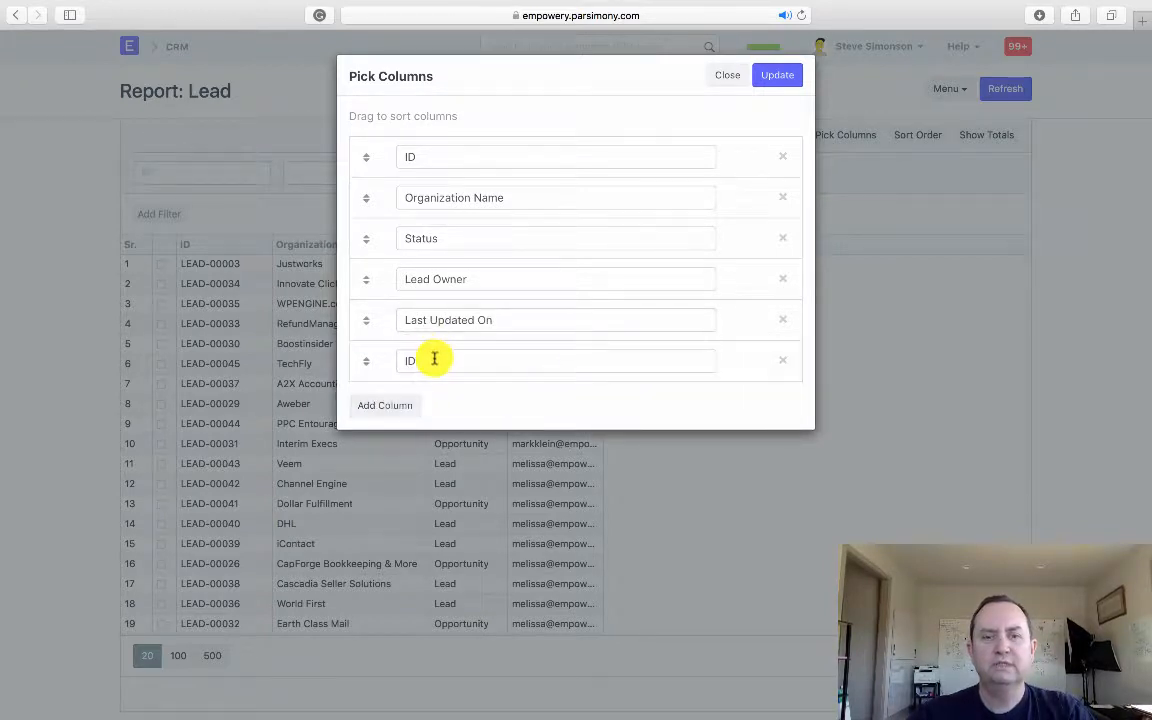
click(434, 360)
text(Last)
key(Return)
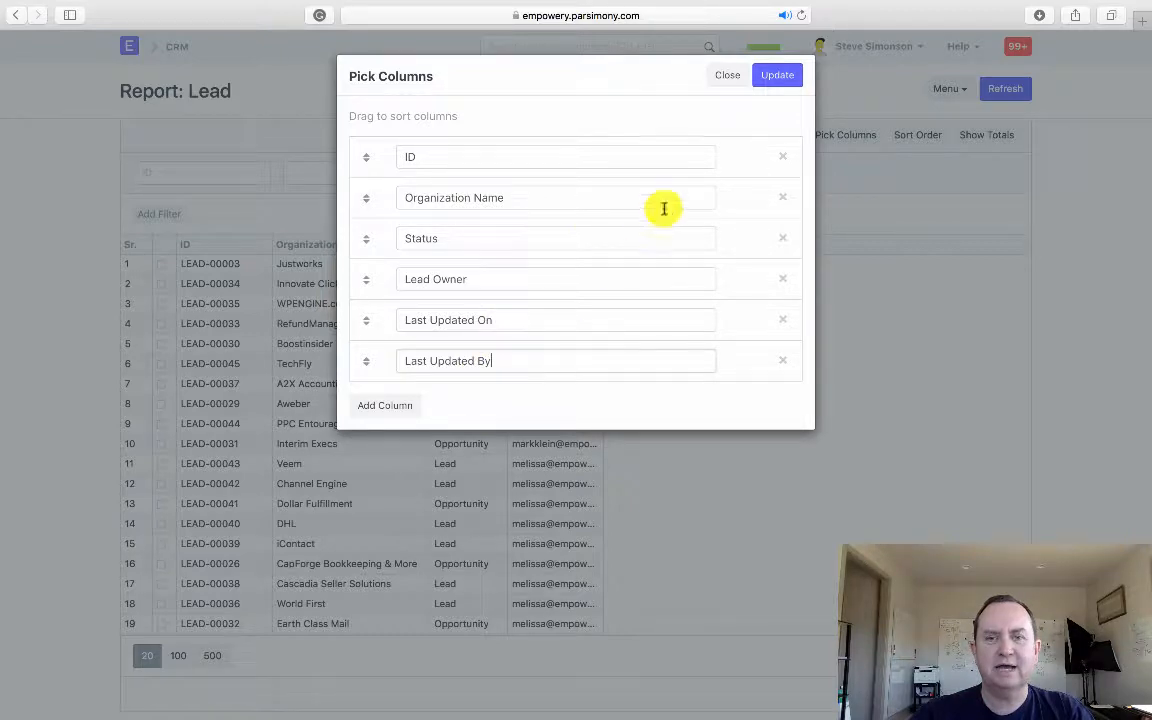
click(795, 75)
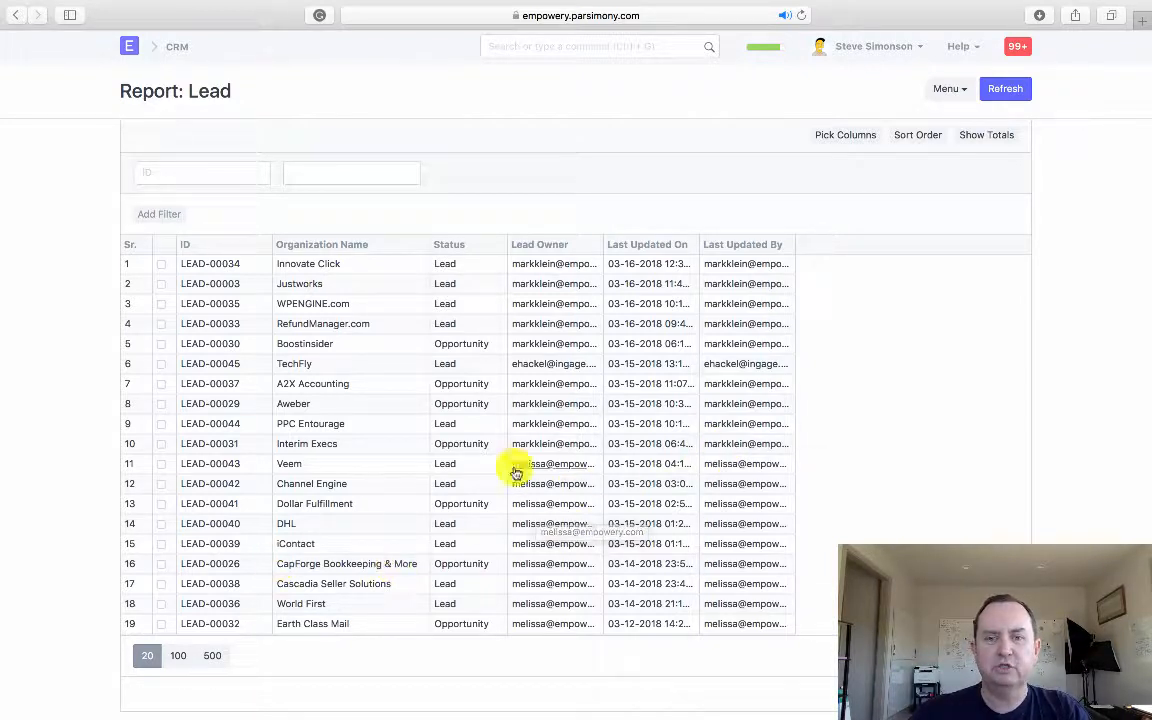
- Add Next Contact By and Next Contact Date columns to the lead report and apply the update
click(845, 140)
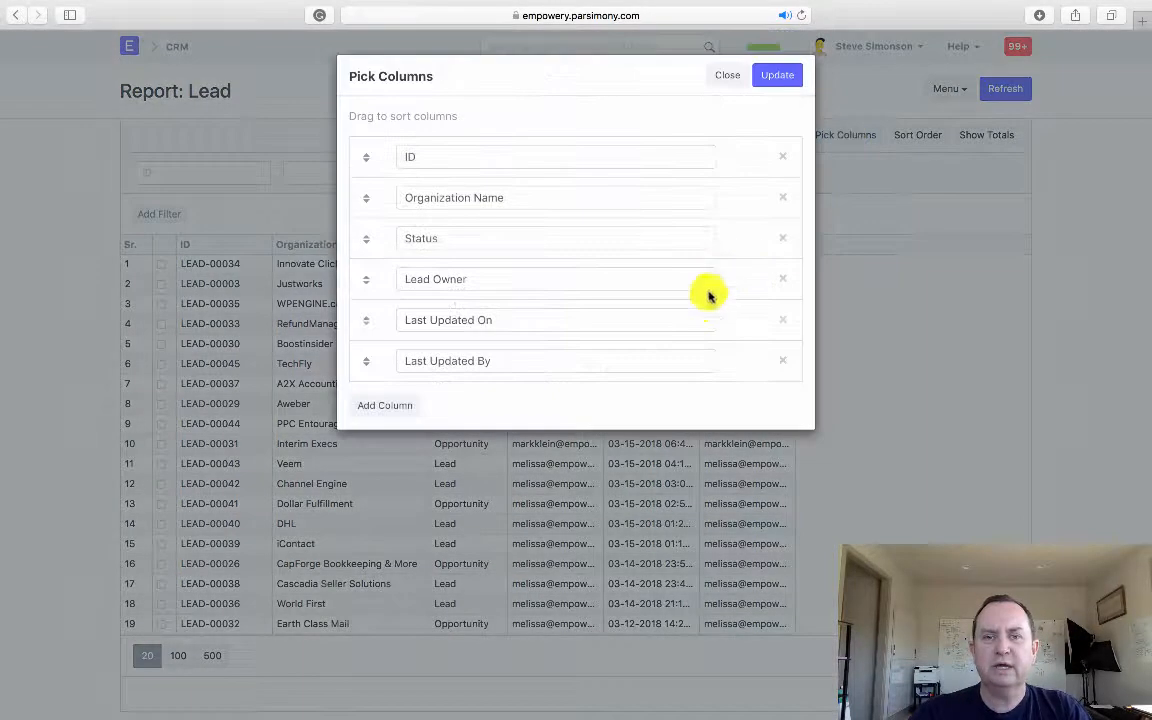
click(400, 404)
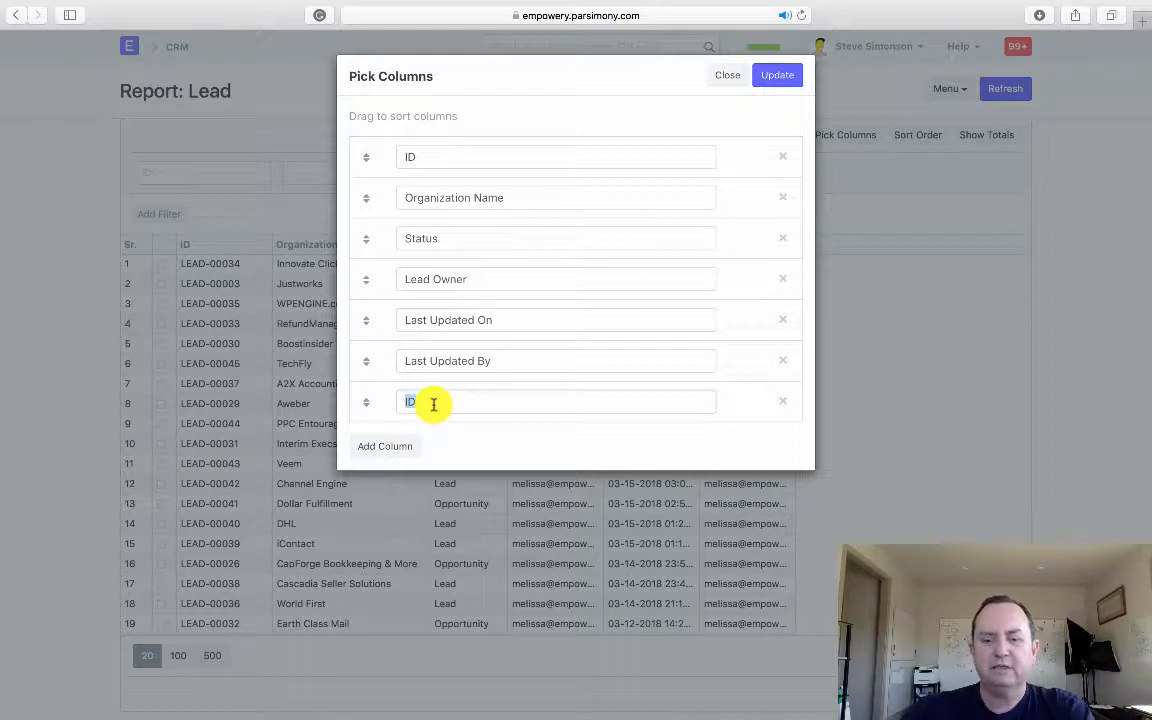
text(Next)
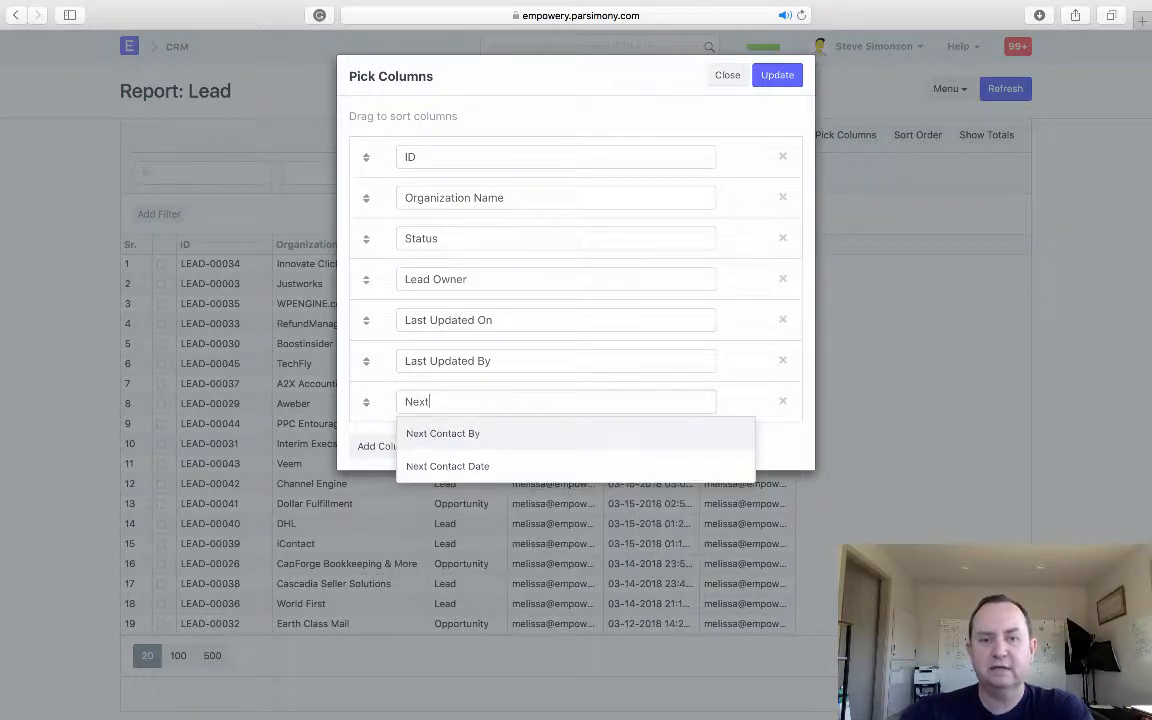
key(Return)
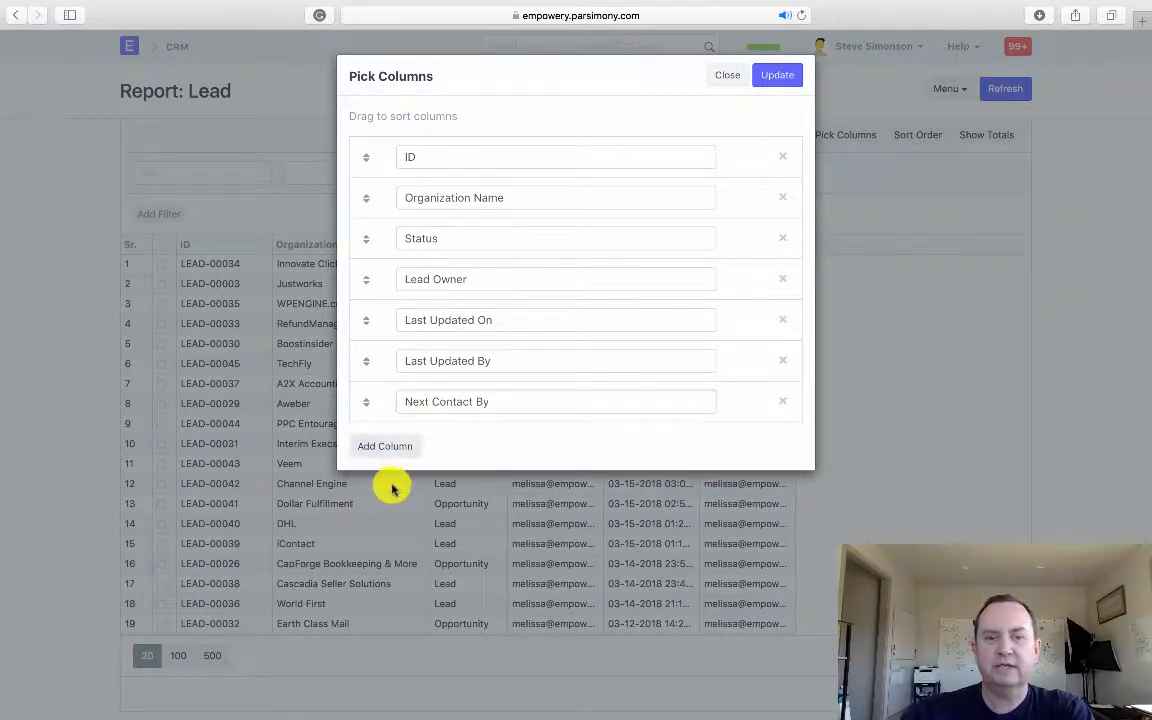
click(387, 446)
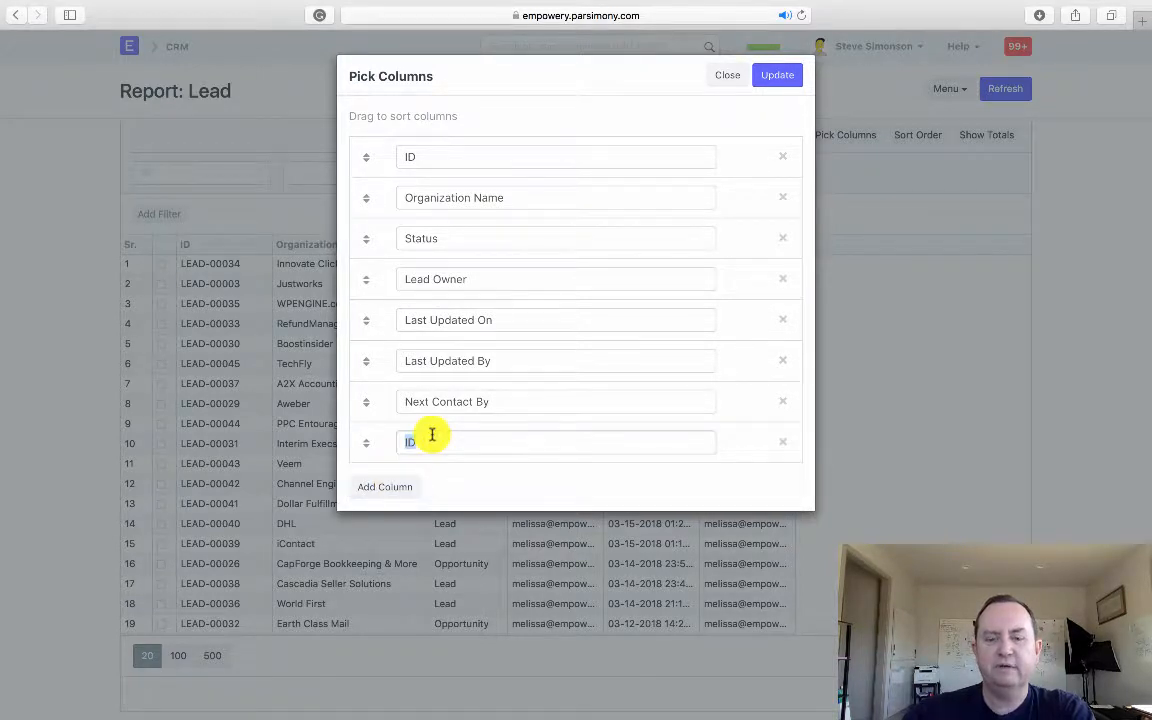
text(Next)
key(Down)
key(Return)
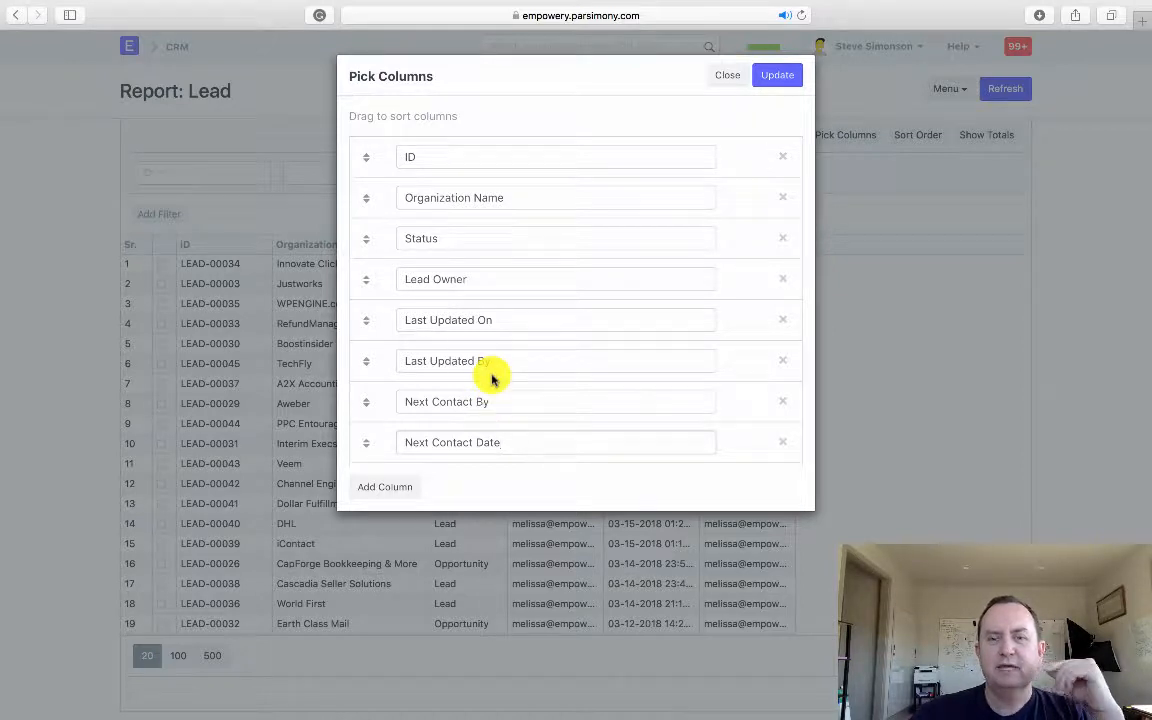
click(773, 76)
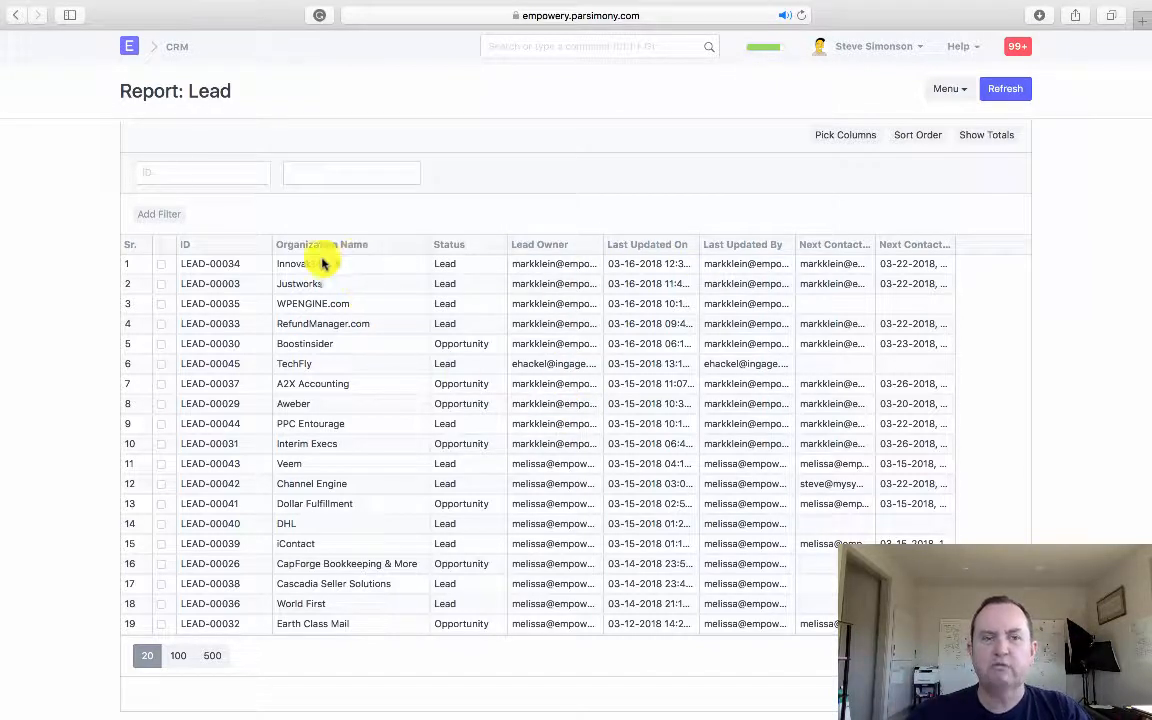
- Sort the lead report by ID in ascending order and set it to show 100 rows
click(208, 249)
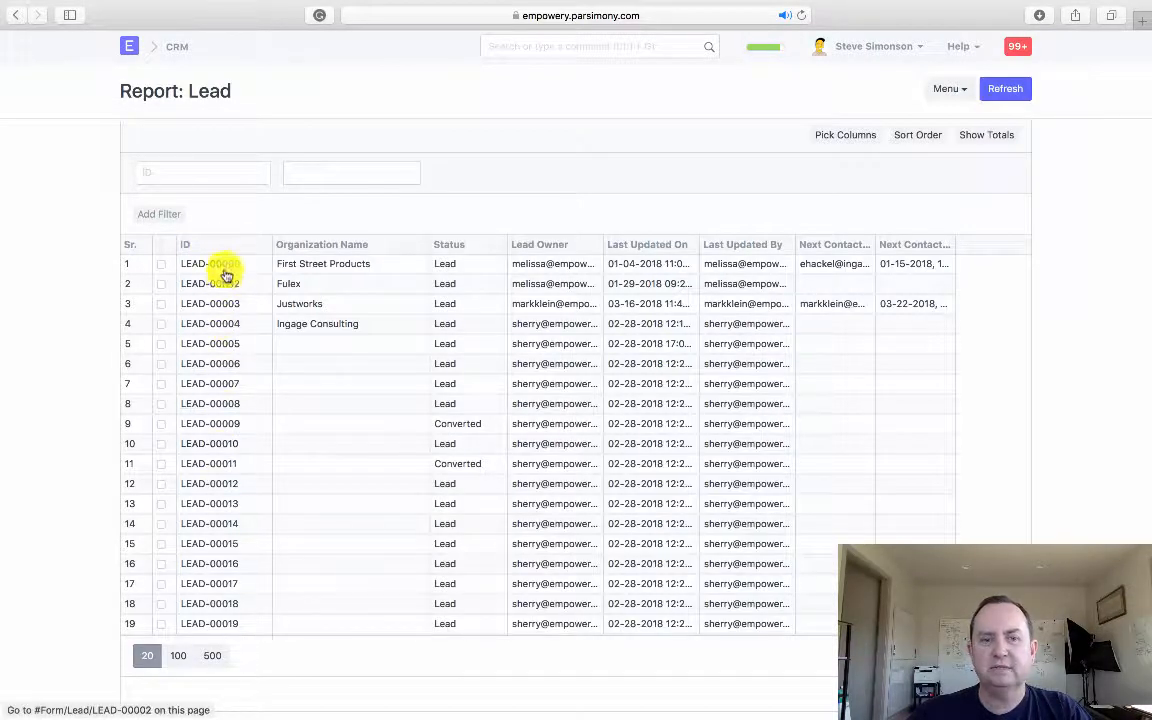
scroll(222, 333, down, 1)
scroll(222, 333, down, 3)
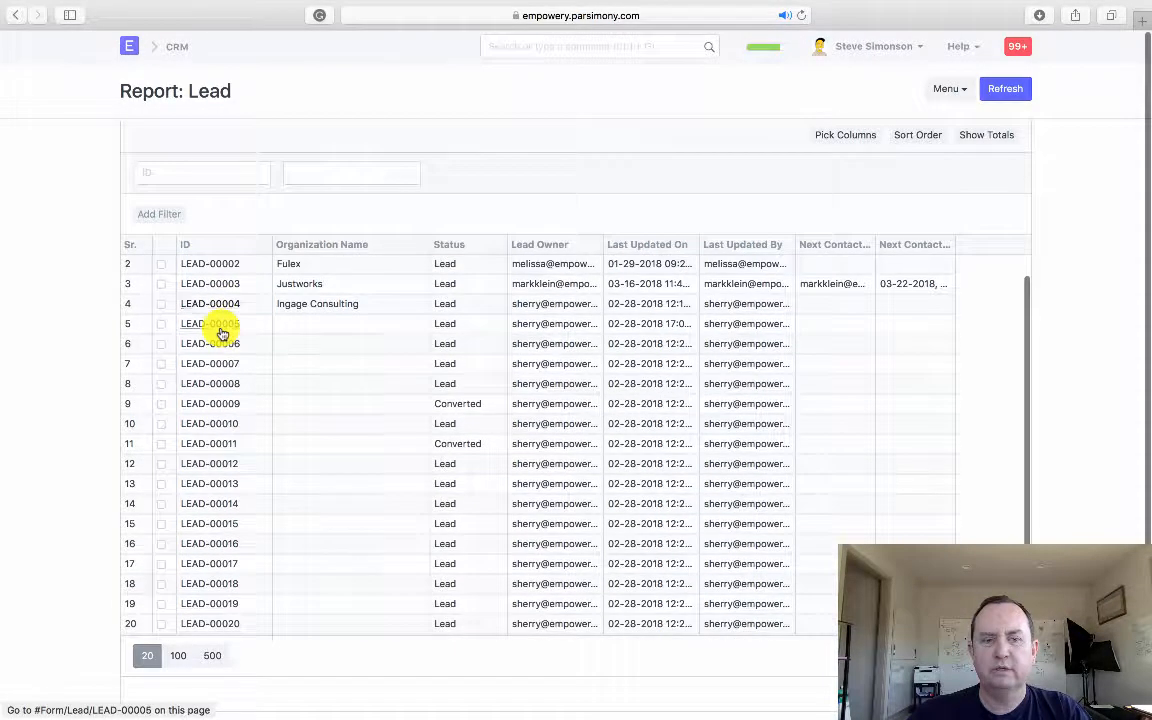
scroll(222, 330, up, 4)
scroll(195, 450, down, 1)
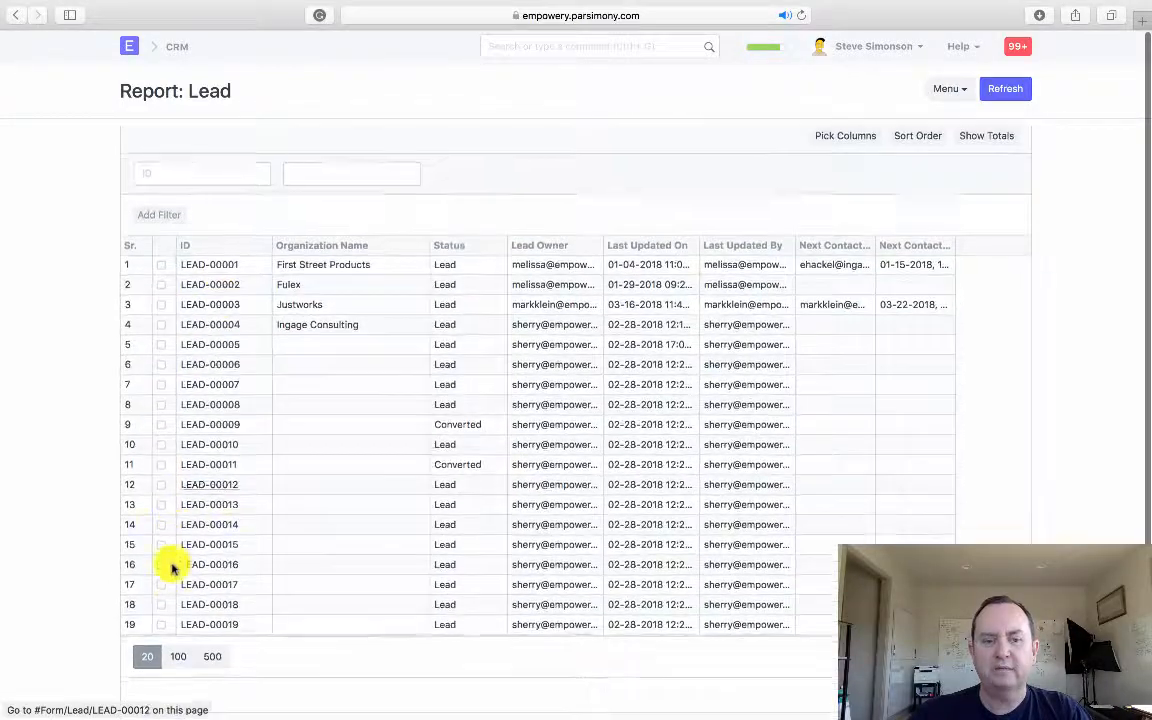
click(176, 653)
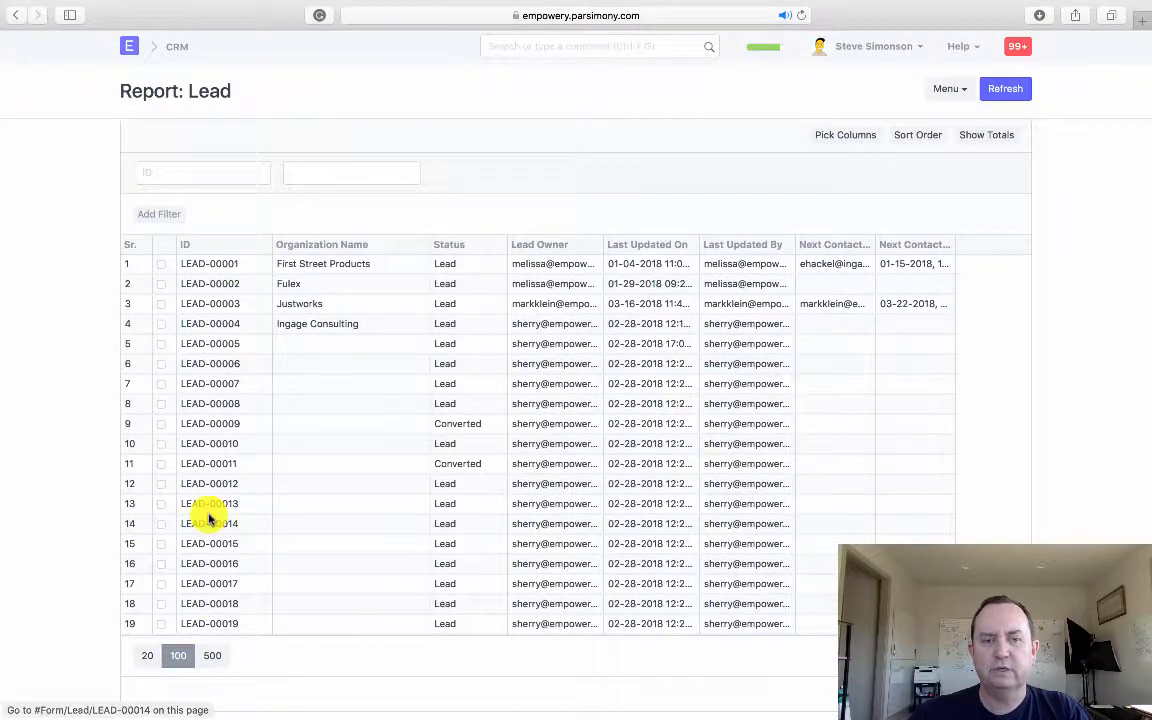
scroll(206, 514, down, 8)
scroll(208, 515, up, 9)
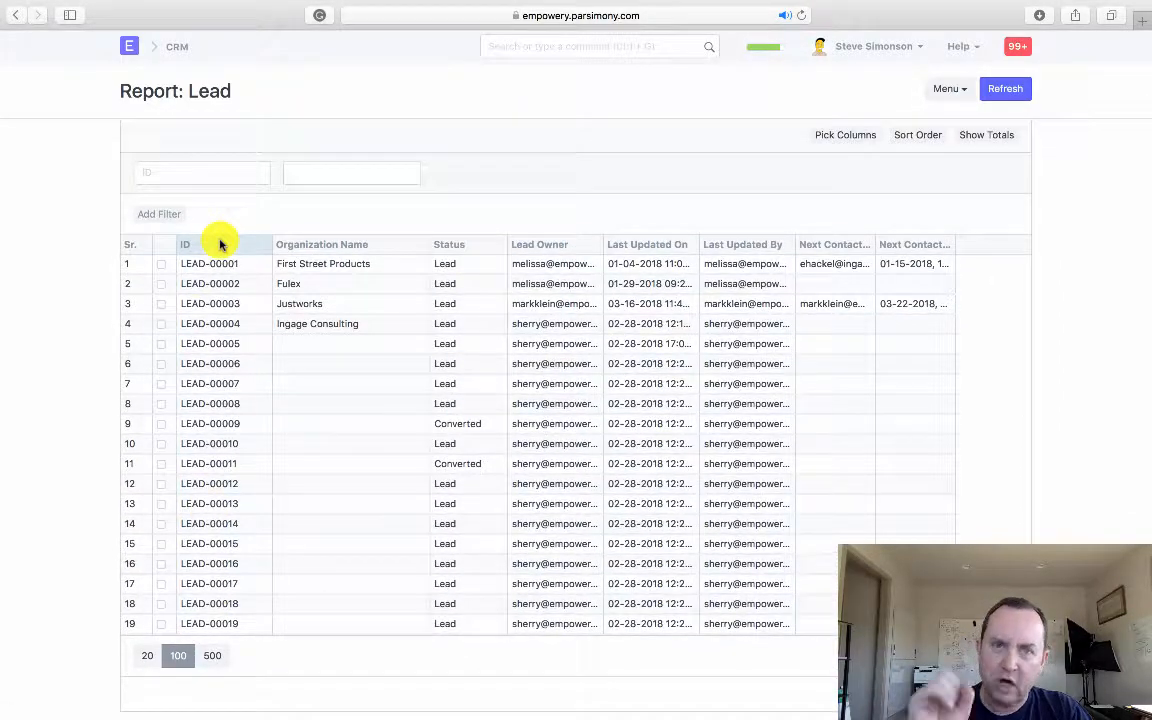
- Re-sort the leads by ID in descending order, and finally by Organization Name in descending order
click(221, 244)
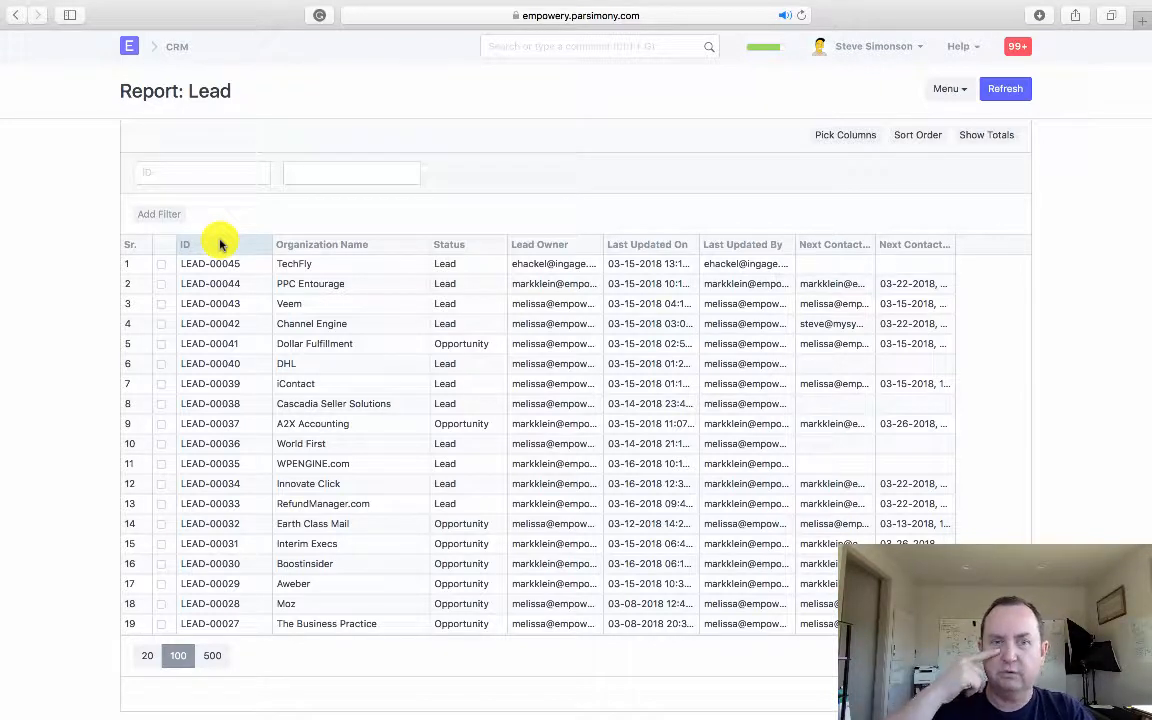
click(307, 250)
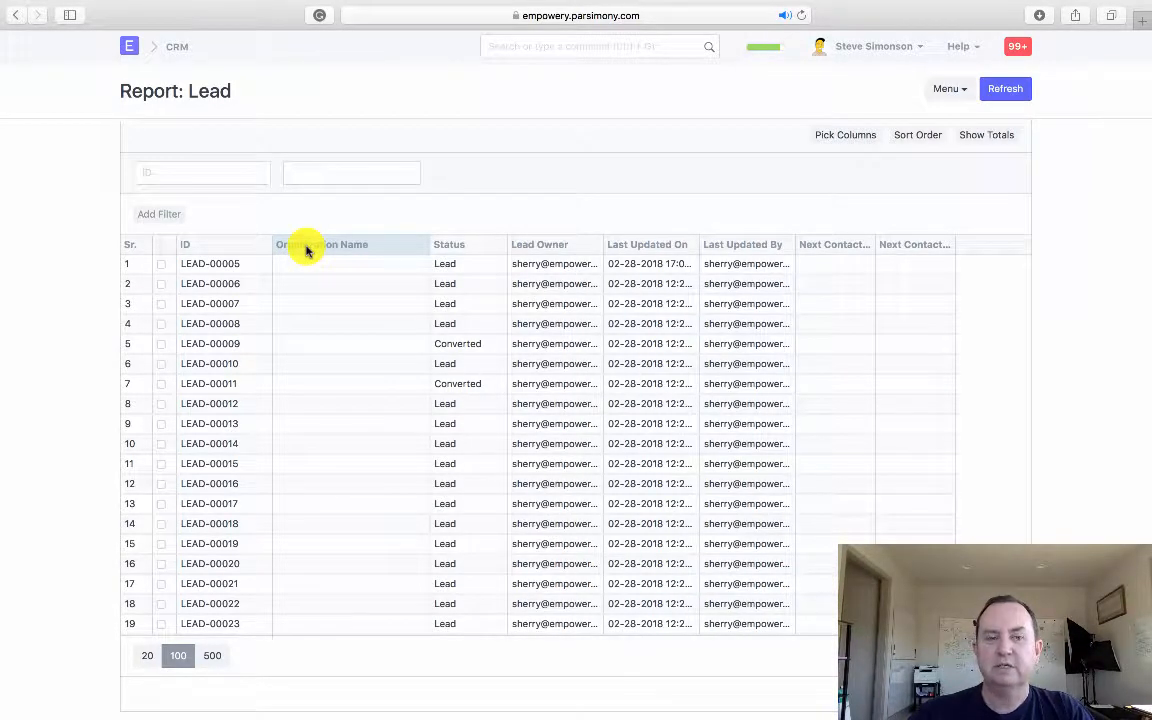
click(307, 250)
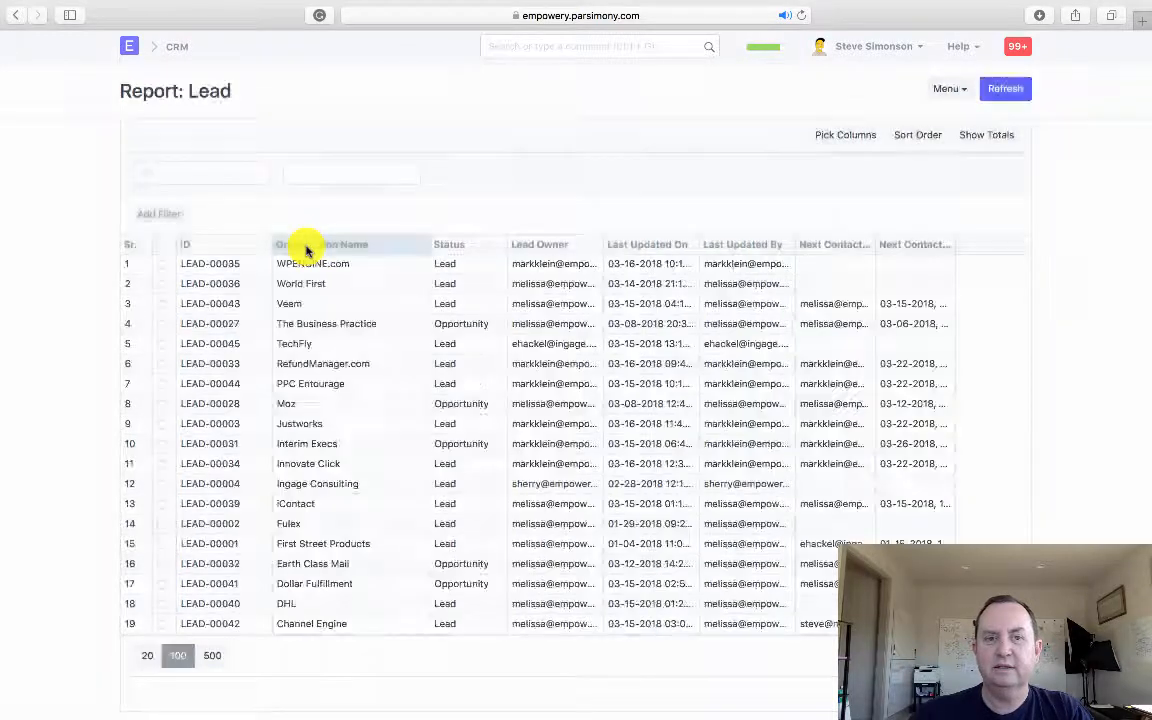
- Sort the leads by Status in ascending order, reverse it to descending, and finish with Lead Owner in ascending order
click(472, 252)
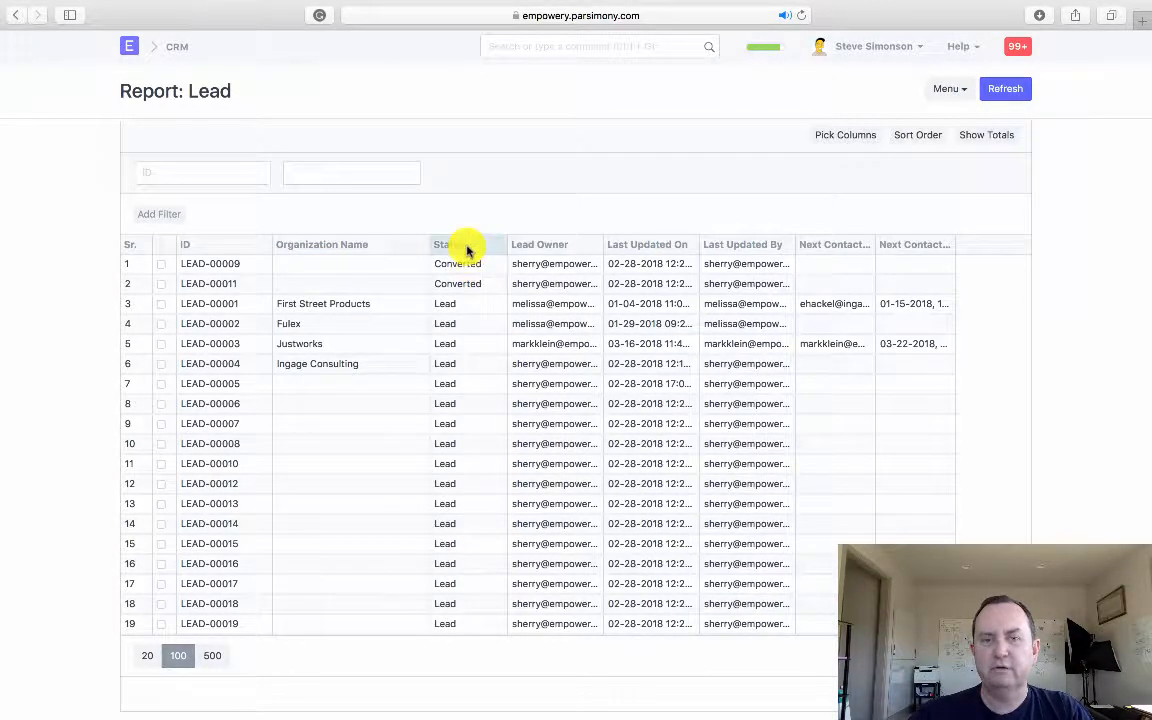
click(466, 250)
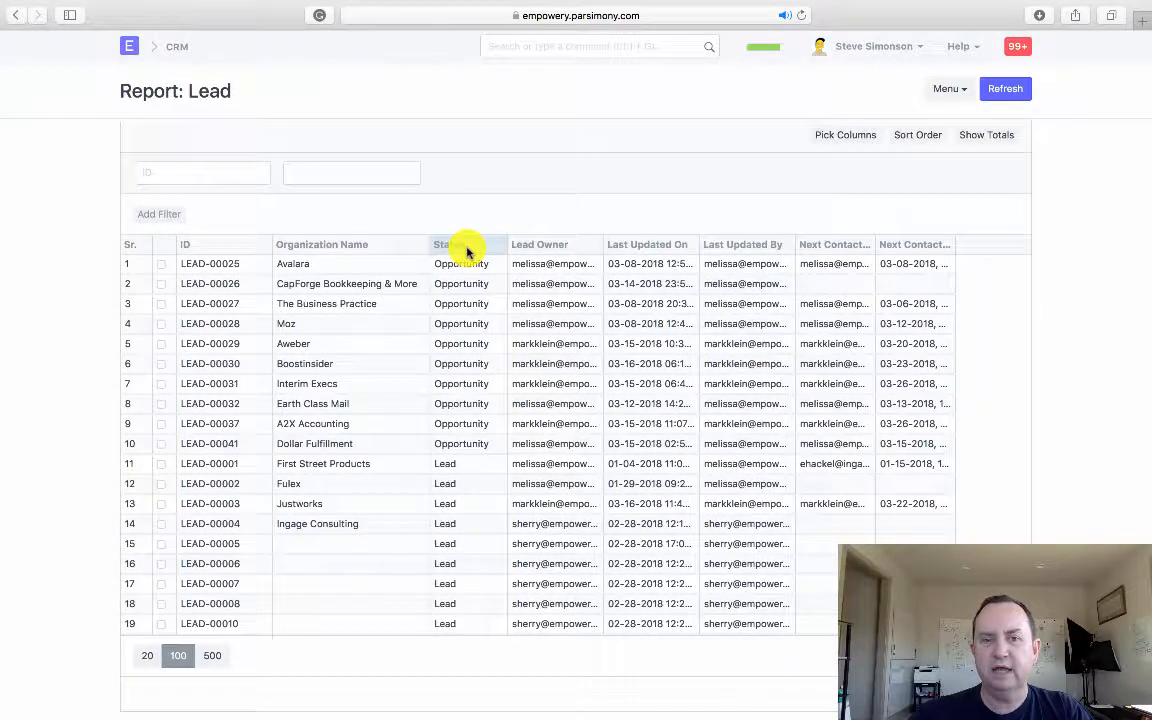
click(537, 252)
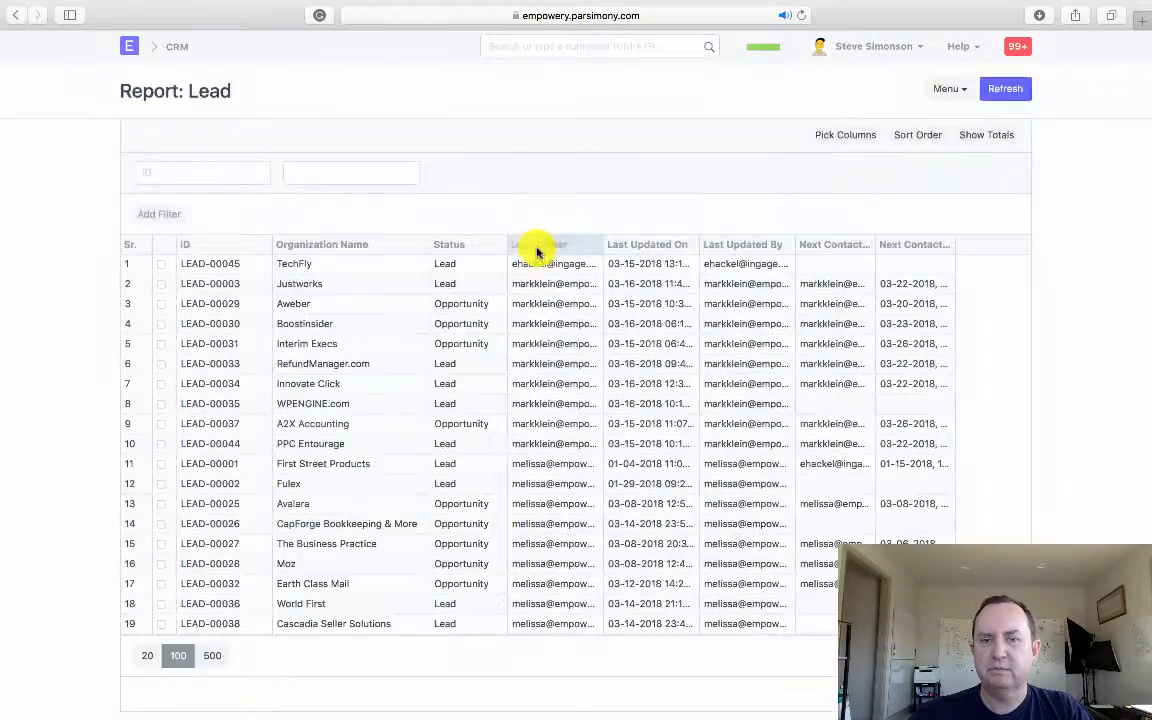
- Sort the leads in ascending order by Last Updated On, Next Contact By and finally Last Updated By, and refresh the report
click(622, 249)
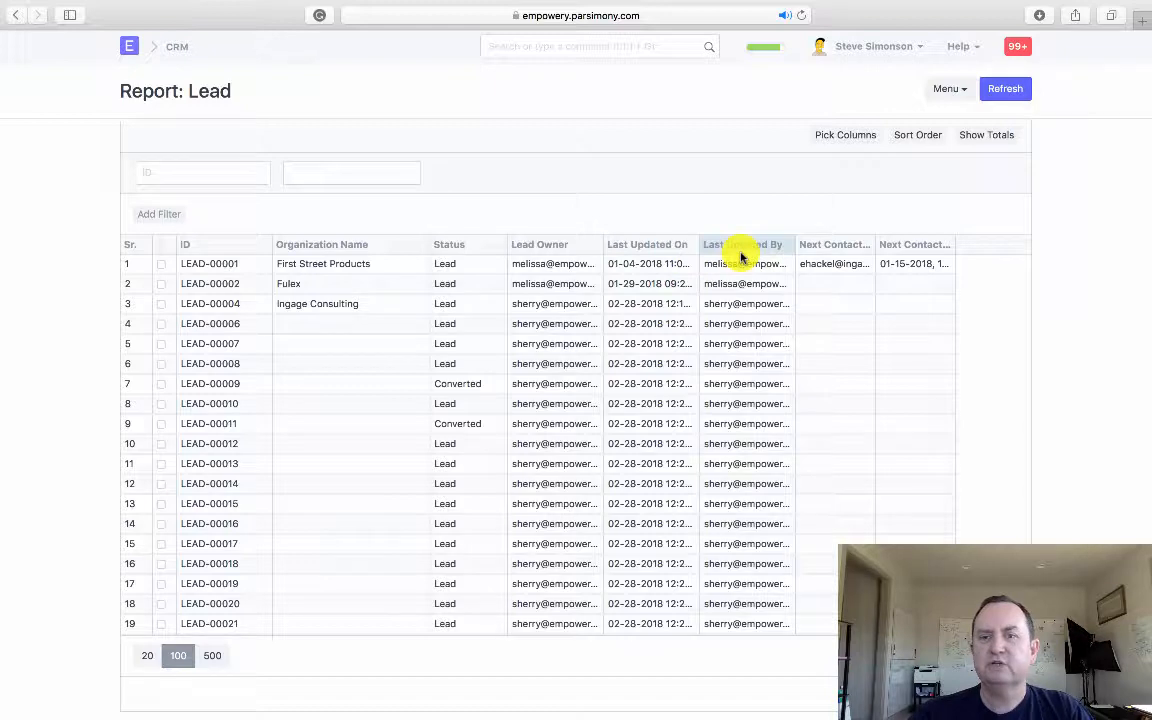
click(818, 245)
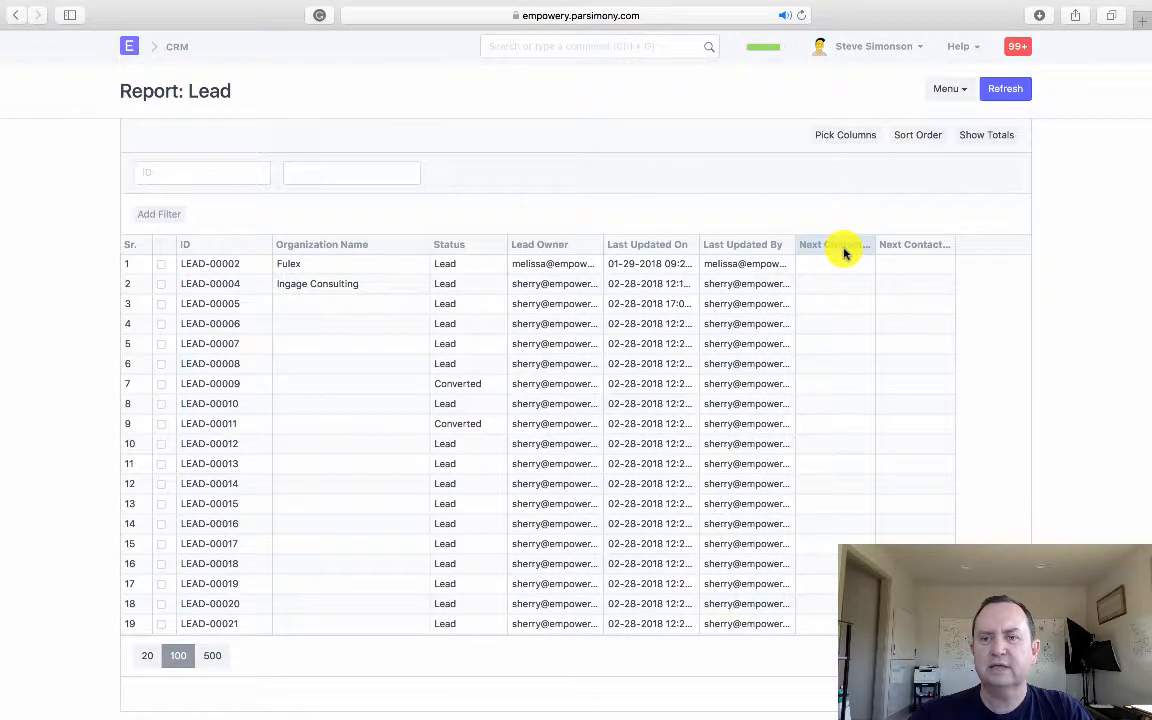
click(763, 251)
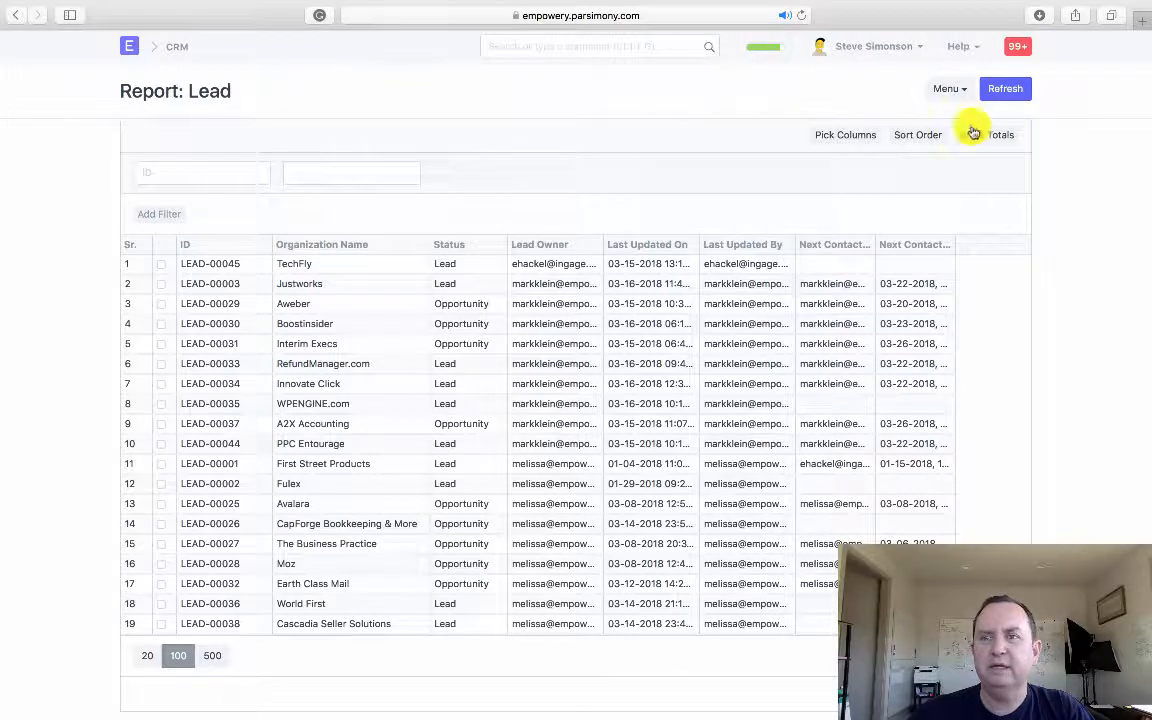
click(1012, 93)
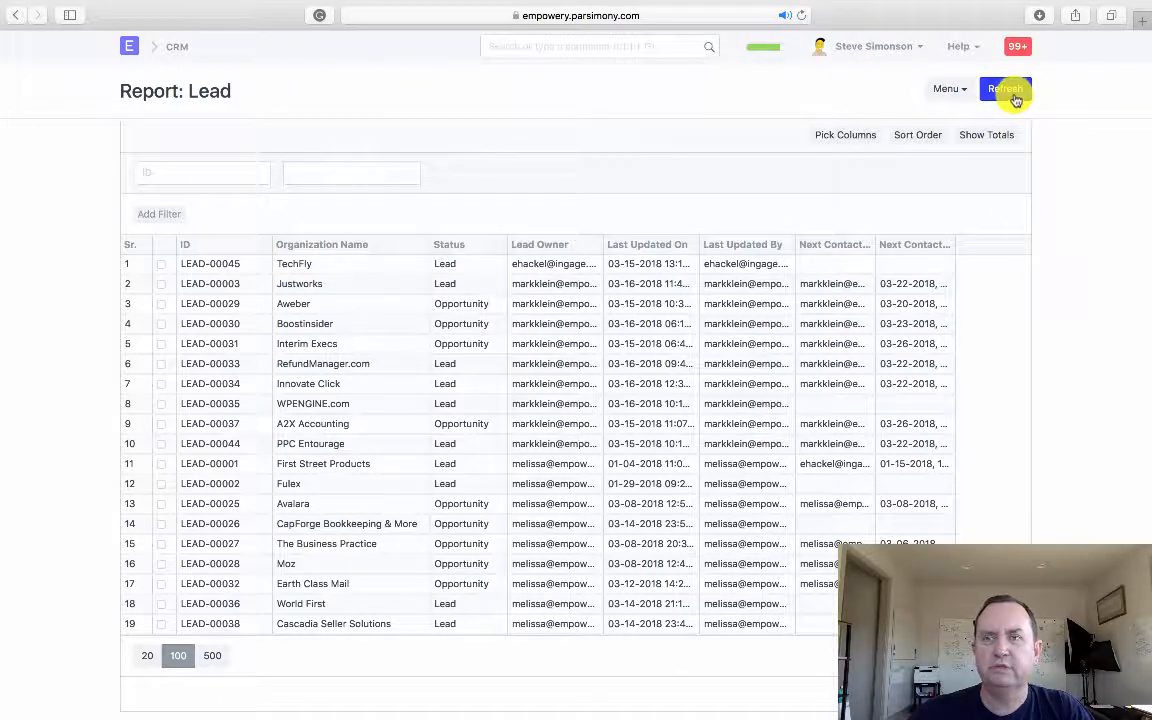